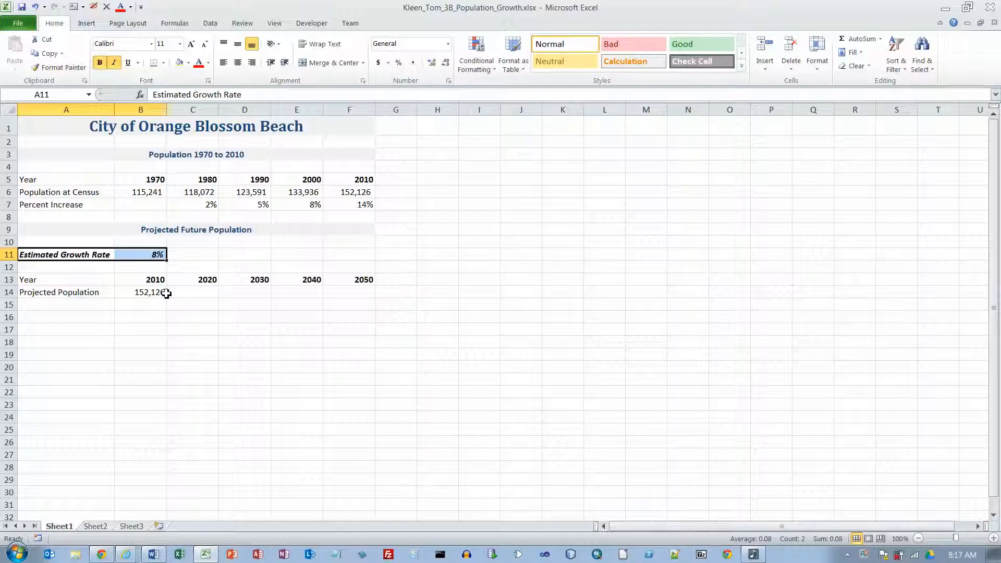
Step: Enter the formula =B14*B11 in C14 to calculate the 2020 population increase
{"action": "left_click", "coordinate": [196, 294]}
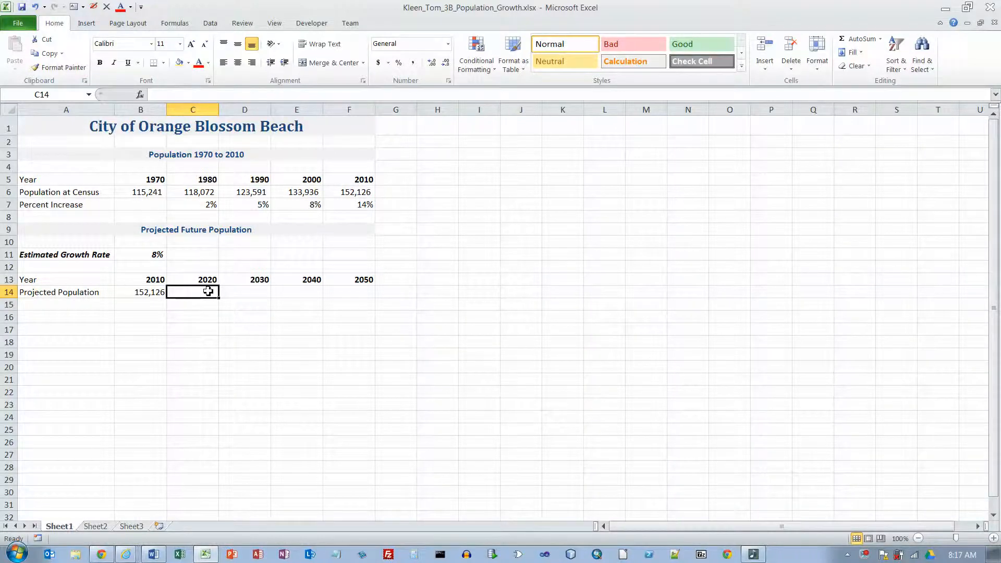
{"action": "type", "text": "=B14*"}
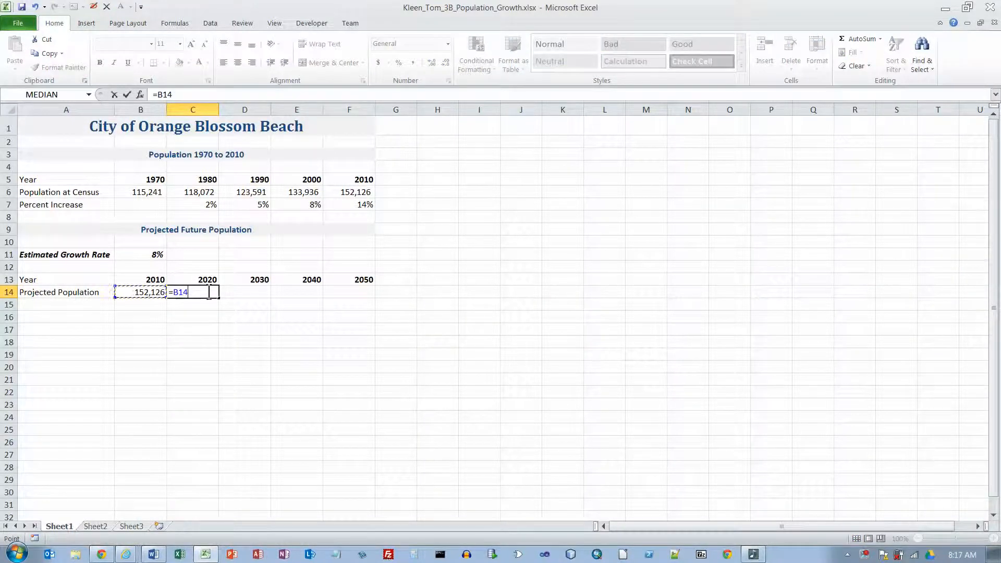
{"action": "key", "text": "Up"}
{"action": "key", "text": "Up"}
{"action": "key", "text": "Up"}
{"action": "key", "text": "Left"}
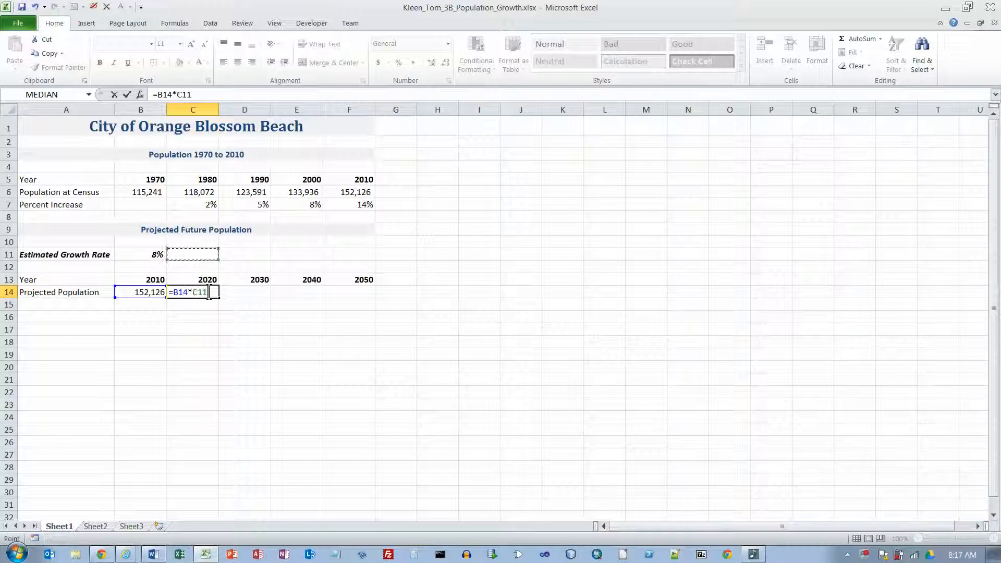
{"action": "key", "text": "Return"}
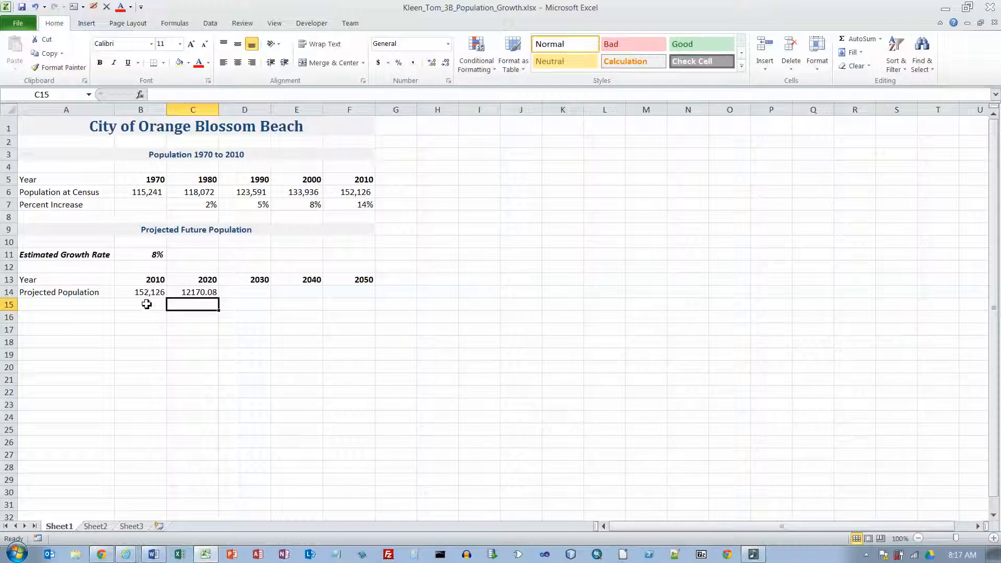
Step: Extend the C14 formula to =B14*B11+B14 so the 2010 population is added to the increase
{"action": "left_click", "coordinate": [201, 293]}
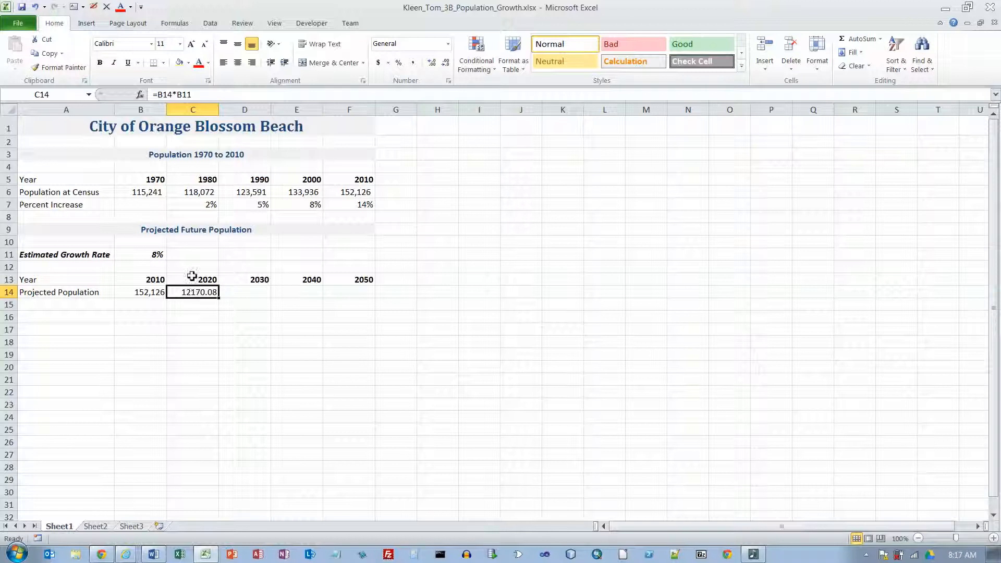
{"action": "left_click", "coordinate": [202, 96]}
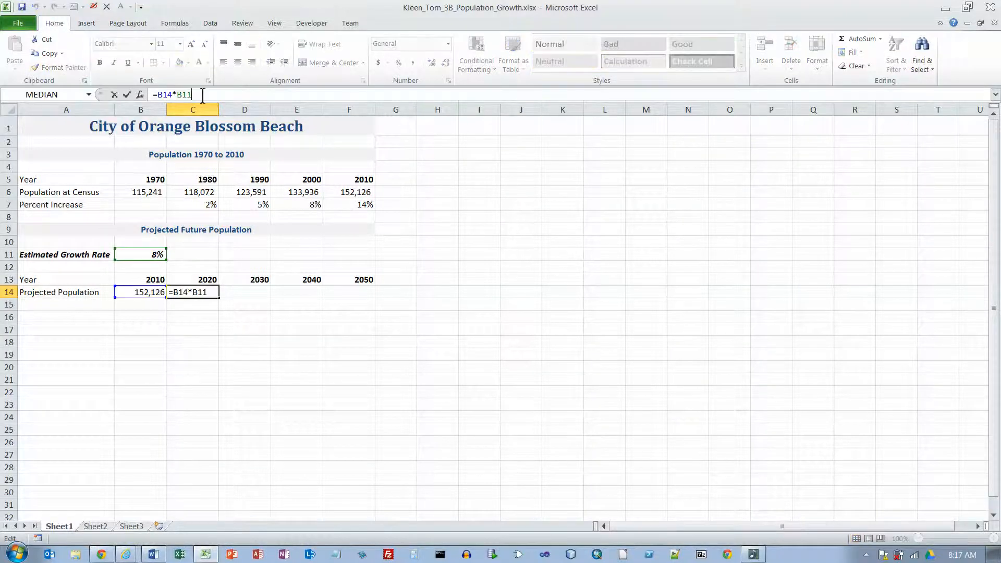
{"action": "type", "text": "+"}
{"action": "left_click", "coordinate": [141, 292]}
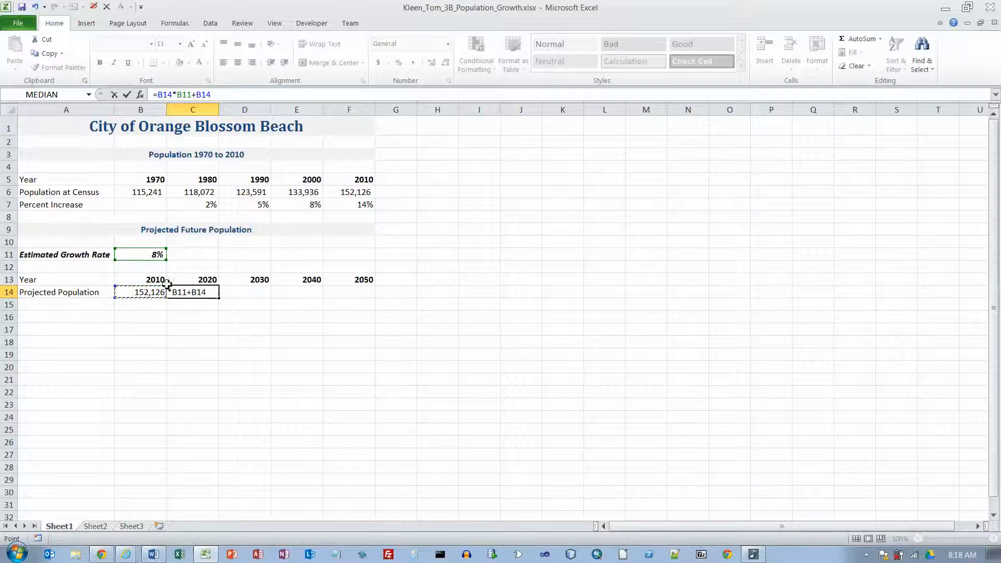
{"action": "key", "text": "Return"}
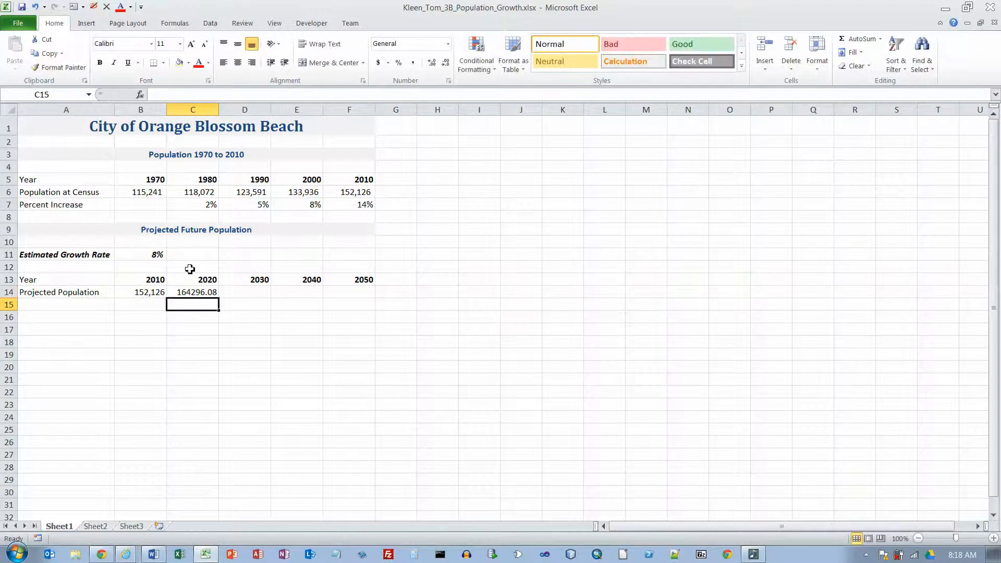
Step: Copy the number format of B14 onto C14 and fill the C14 formula across through F14
{"action": "left_click", "coordinate": [203, 295]}
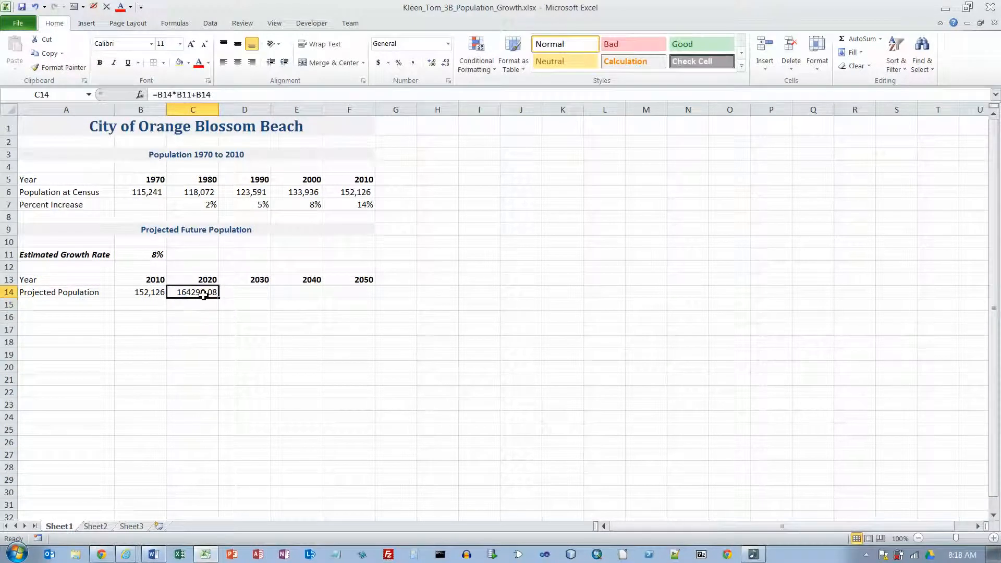
{"action": "left_click", "coordinate": [152, 295]}
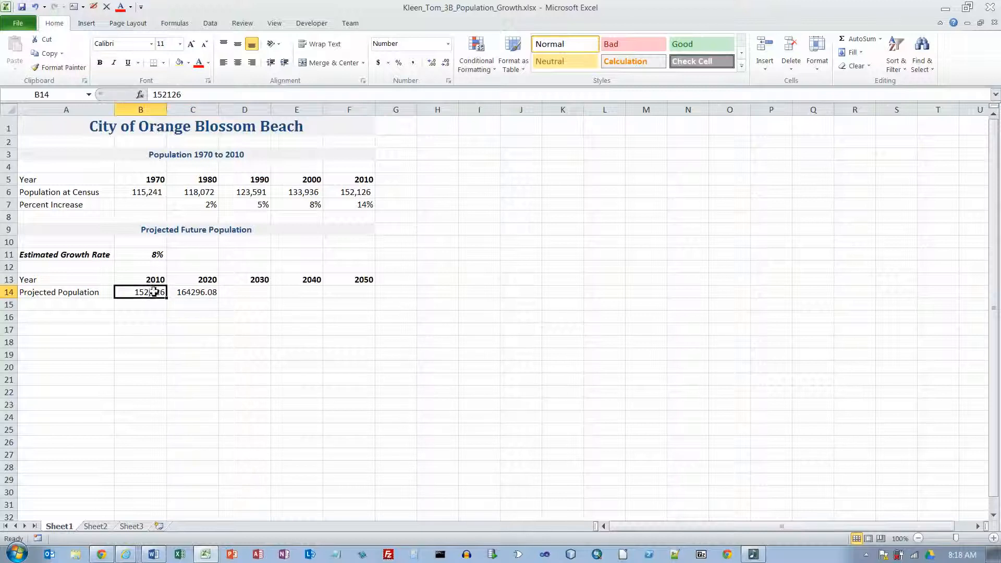
{"action": "left_click", "coordinate": [59, 70]}
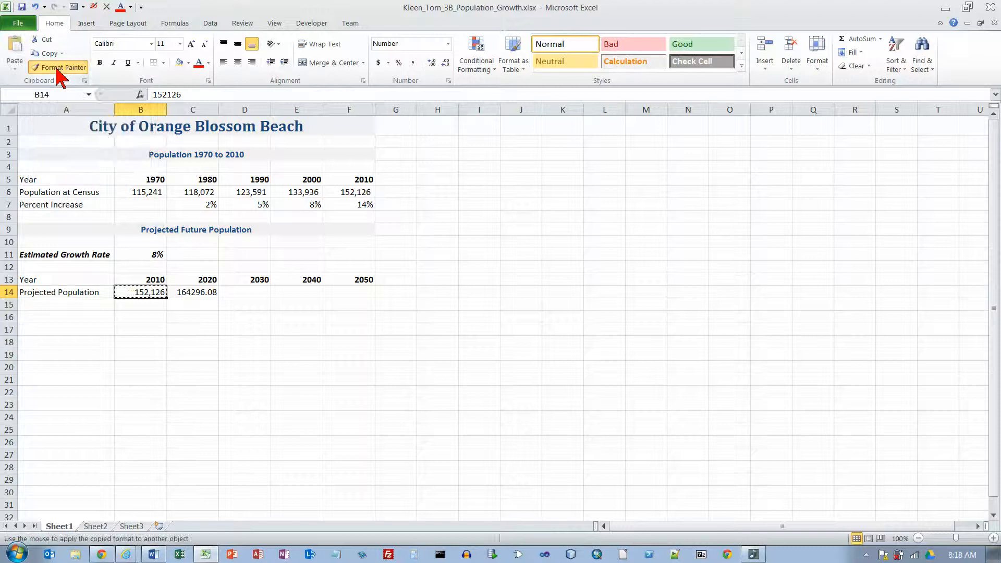
{"action": "left_click", "coordinate": [194, 292]}
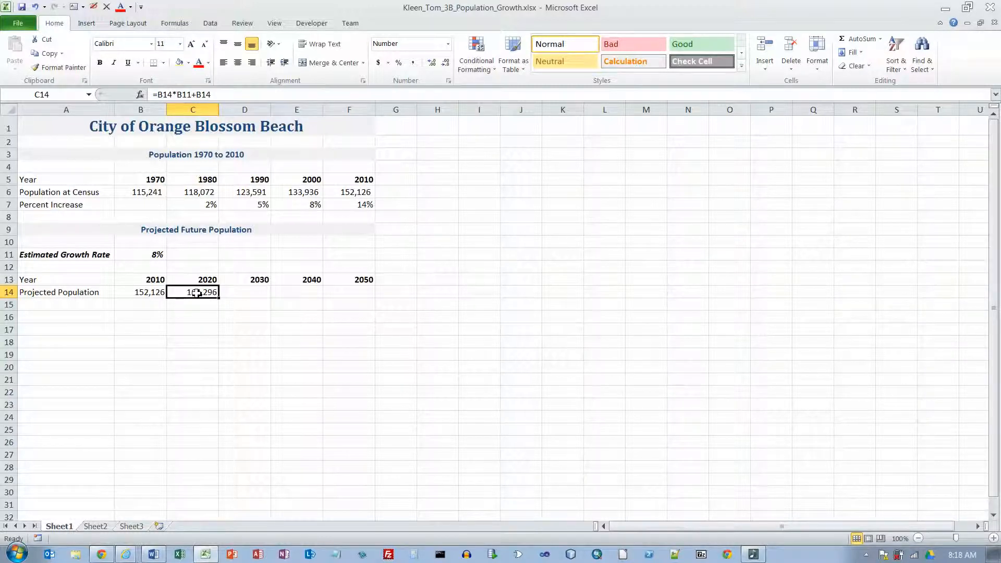
{"action": "left_click_drag", "start_coordinate": [219, 298], "coordinate": [372, 300]}
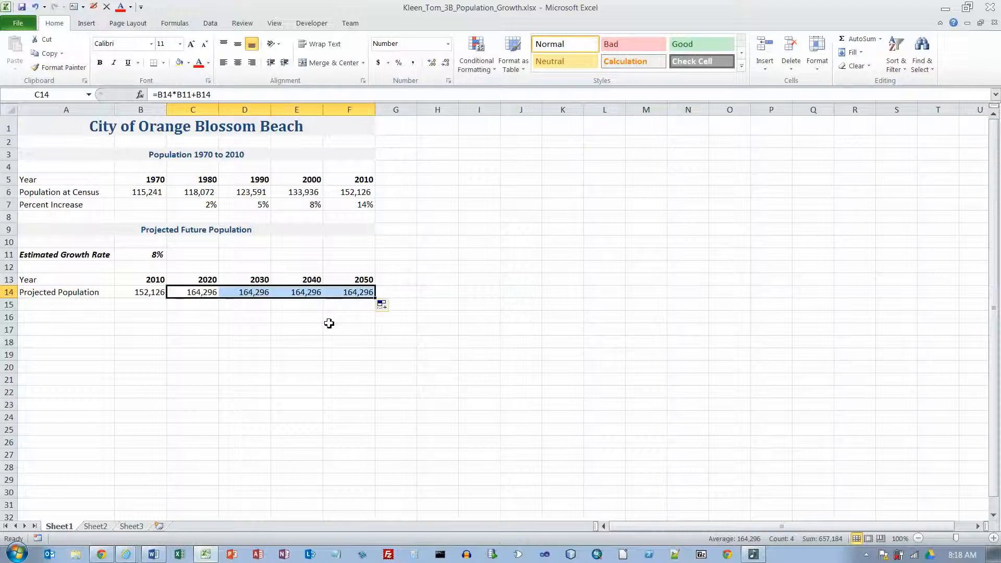
Step: Examine the projection formulas in C14 through F14 to see which growth-rate cell each one references
{"action": "left_click", "coordinate": [224, 293]}
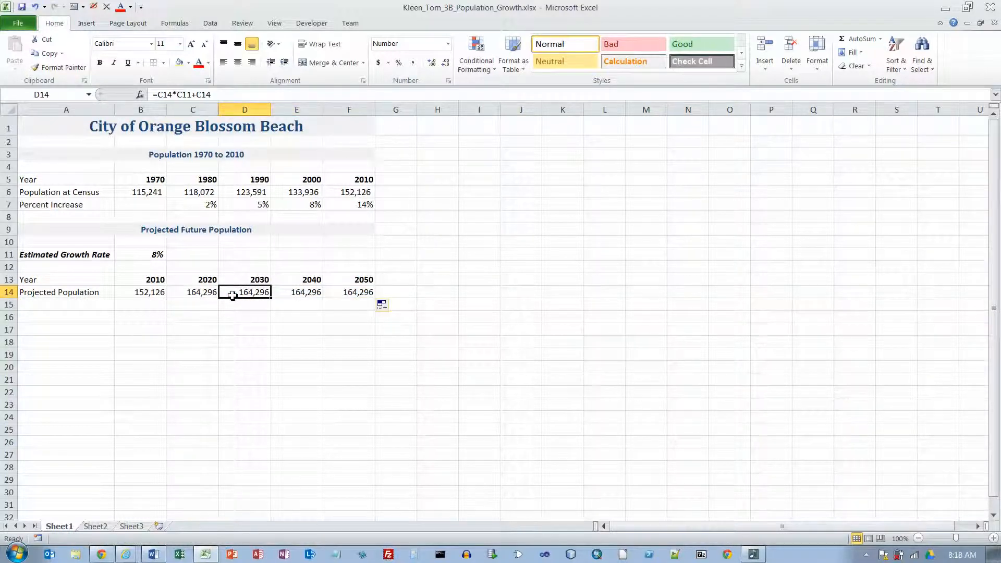
{"action": "left_click", "coordinate": [296, 291]}
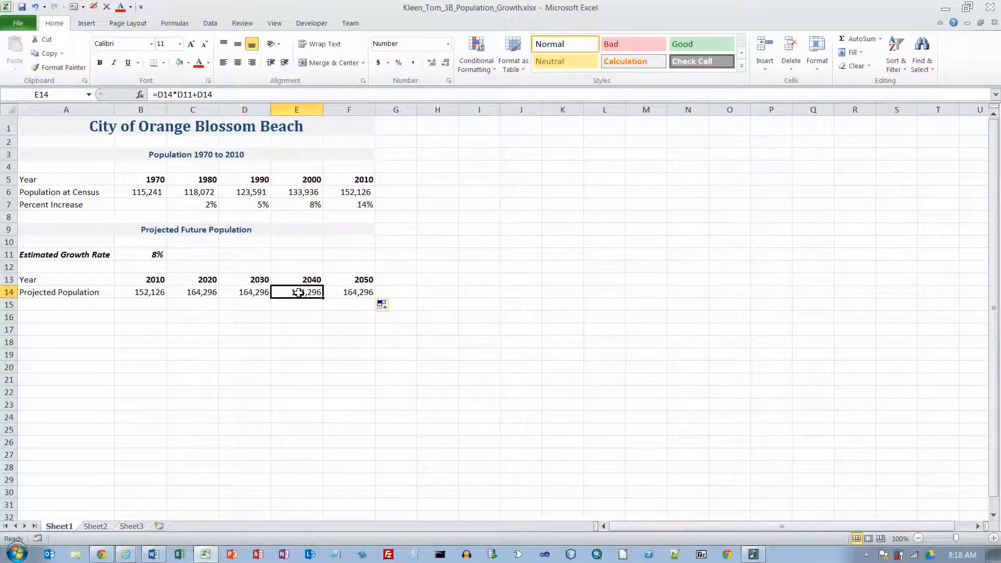
{"action": "double_click", "coordinate": [248, 294]}
{"action": "key", "text": "Escape"}
{"action": "double_click", "coordinate": [295, 293]}
{"action": "key", "text": "Escape"}
{"action": "double_click", "coordinate": [346, 293]}
{"action": "key", "text": "Escape"}
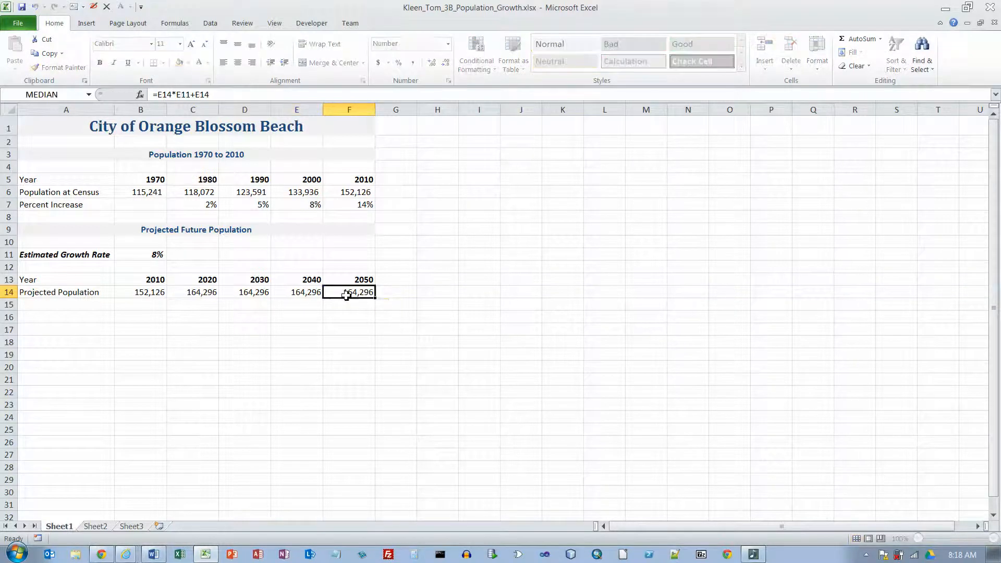
{"action": "double_click", "coordinate": [309, 293]}
{"action": "key", "text": "Escape"}
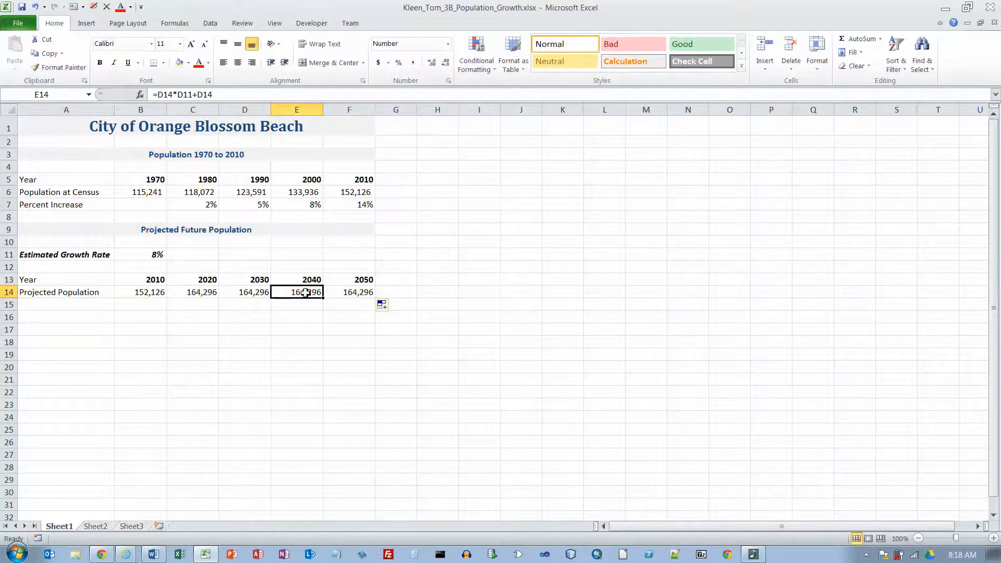
{"action": "double_click", "coordinate": [258, 293]}
{"action": "key", "text": "Escape"}
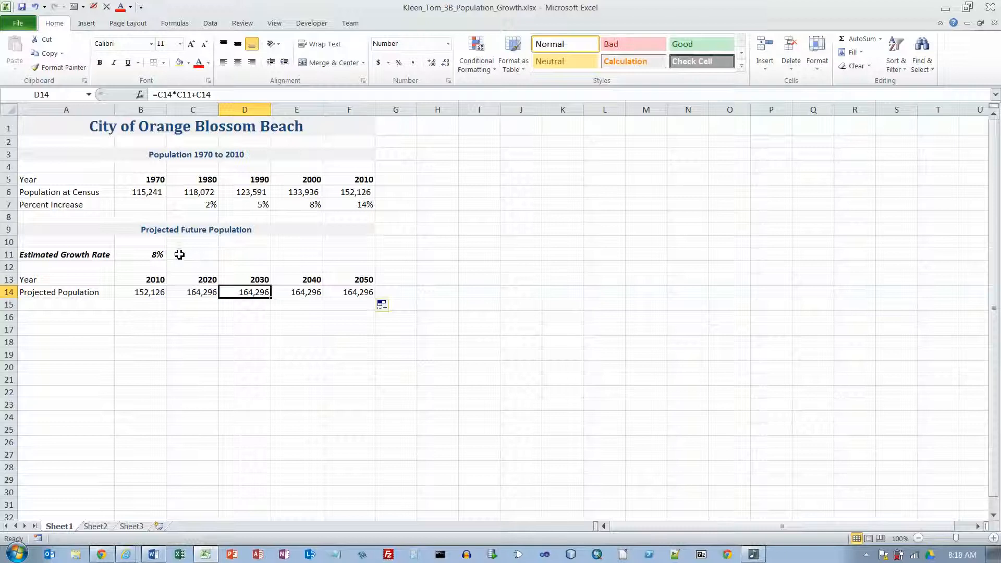
{"action": "double_click", "coordinate": [207, 293]}
{"action": "key", "text": "Escape"}
{"action": "double_click", "coordinate": [244, 295]}
{"action": "key", "text": "Escape"}
{"action": "double_click", "coordinate": [298, 294]}
{"action": "key", "text": "Escape"}
{"action": "double_click", "coordinate": [346, 294]}
{"action": "key", "text": "Escape"}
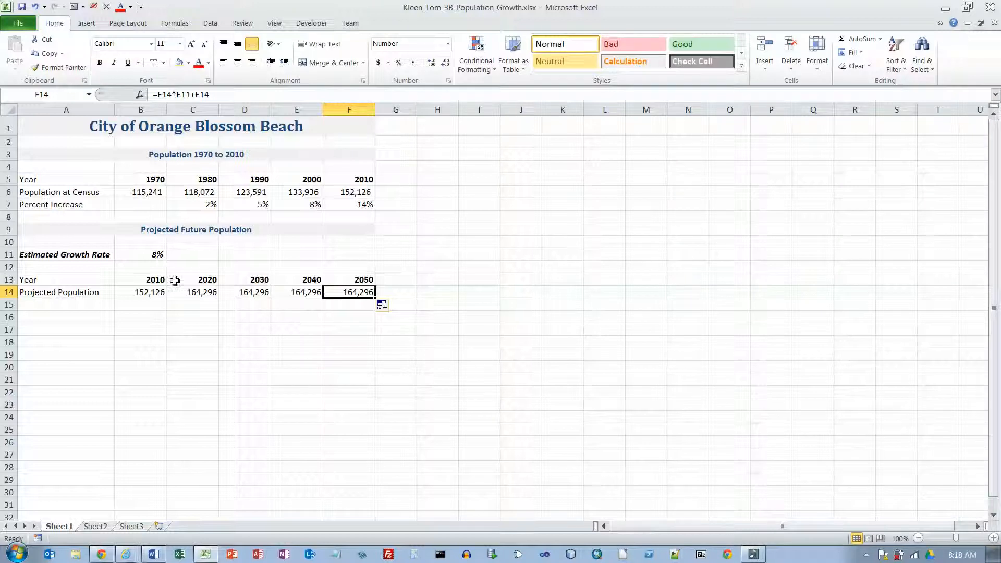
Step: Make the growth-rate reference in C14 absolute, giving =B14*$B$11+B14, and refill the formula across through F14
{"action": "left_click", "coordinate": [198, 296]}
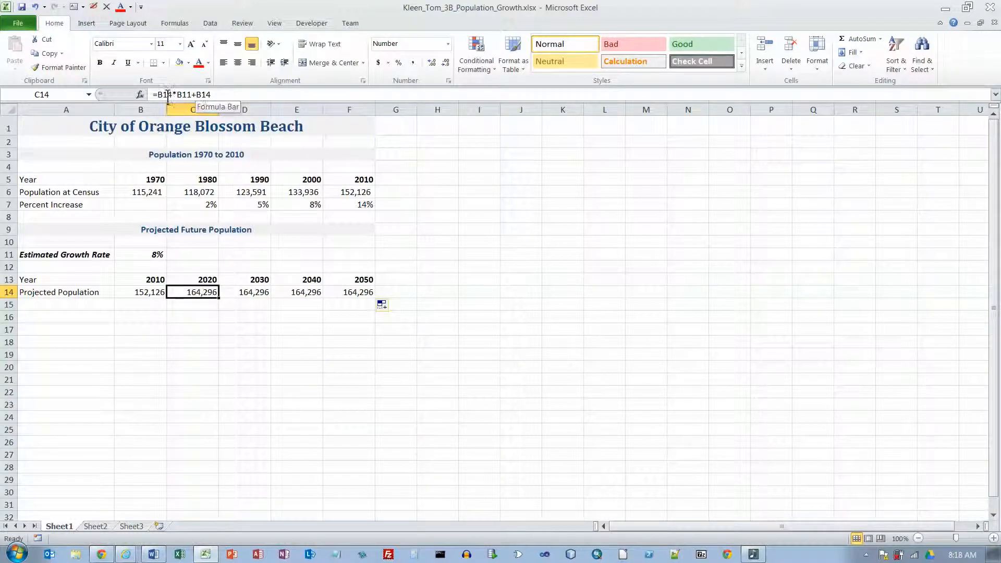
{"action": "left_click", "coordinate": [188, 95]}
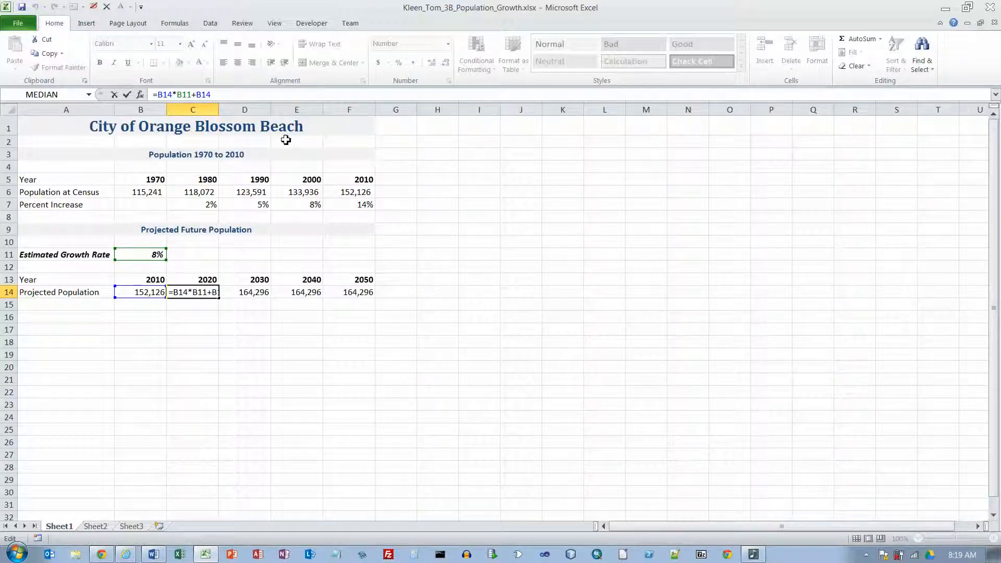
{"action": "key", "text": "F4"}
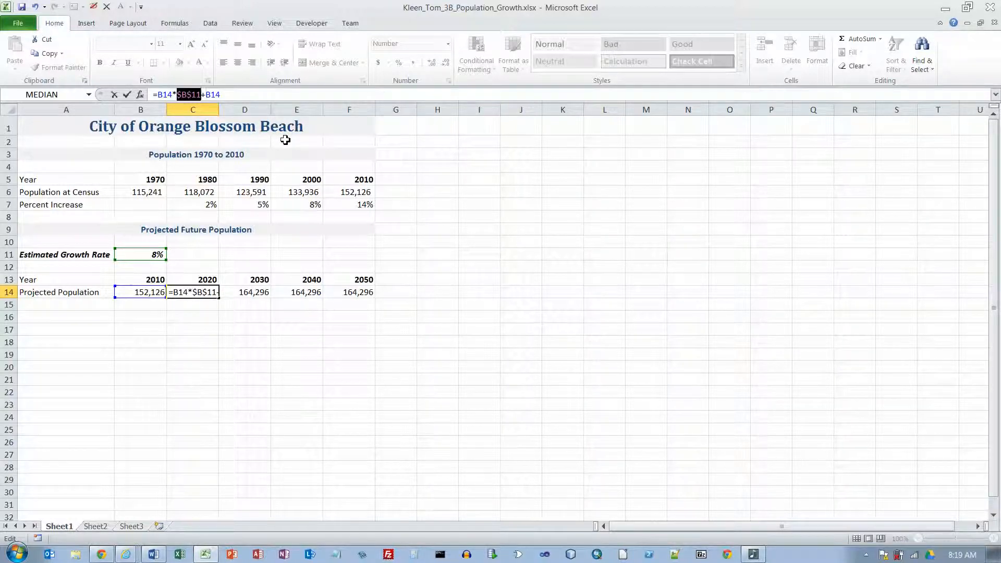
{"action": "key", "text": "Return"}
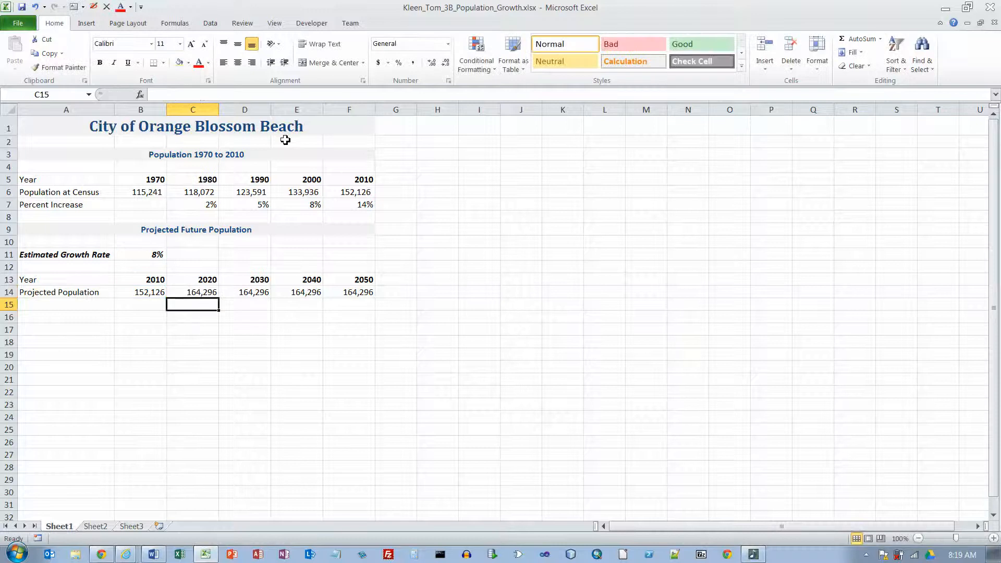
{"action": "left_click", "coordinate": [201, 292]}
{"action": "left_click_drag", "start_coordinate": [219, 298], "coordinate": [352, 296]}
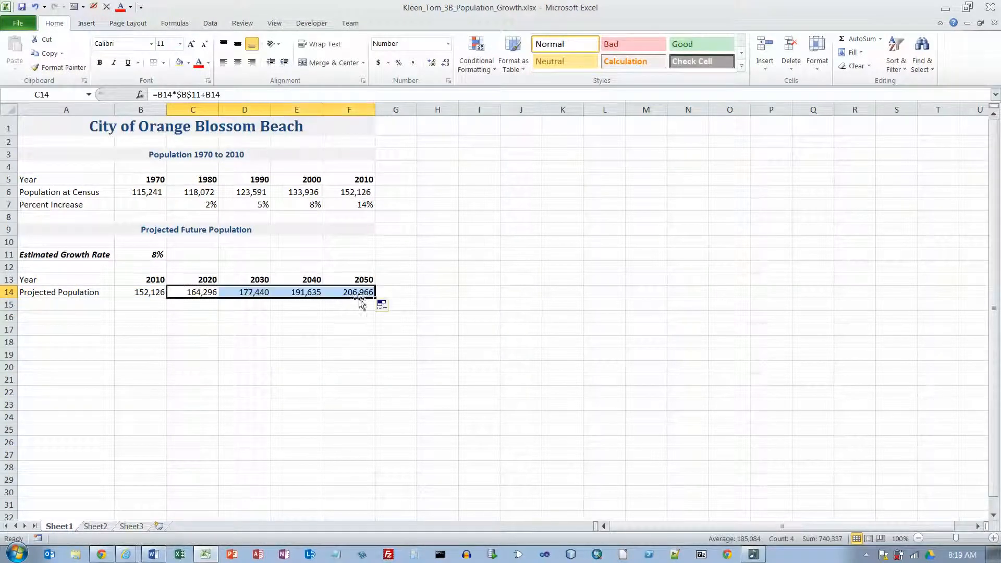
Step: Check the refilled formulas in D14, E14 and F14 for their growth-rate references
{"action": "double_click", "coordinate": [248, 295]}
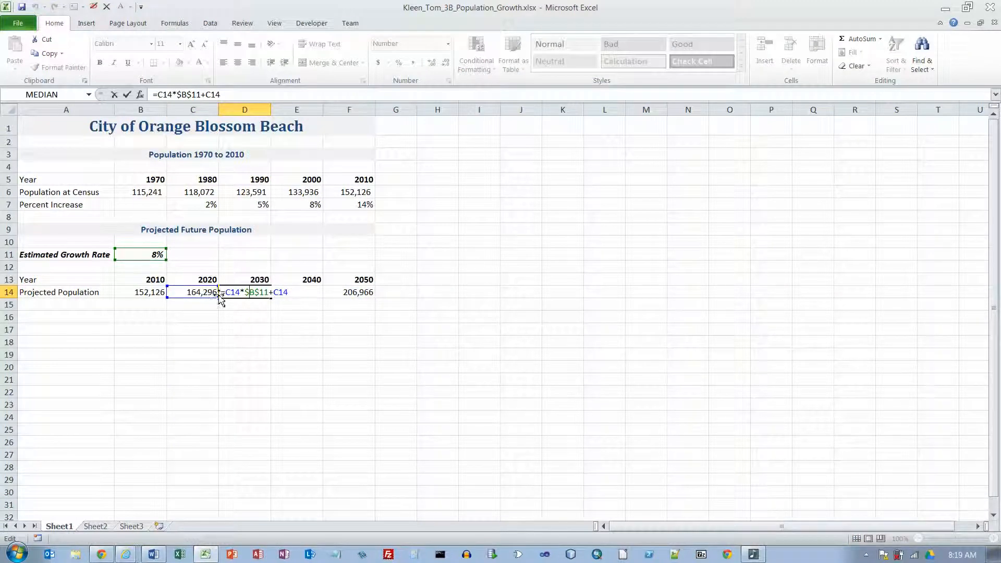
{"action": "key", "text": "Escape"}
{"action": "double_click", "coordinate": [295, 293]}
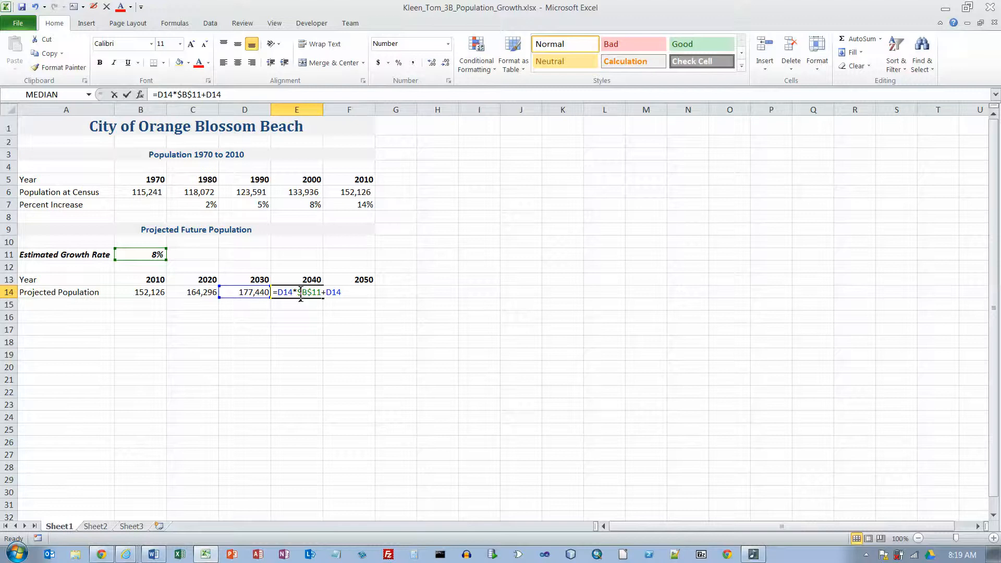
{"action": "key", "text": "Escape"}
{"action": "double_click", "coordinate": [347, 294]}
{"action": "key", "text": "Escape"}
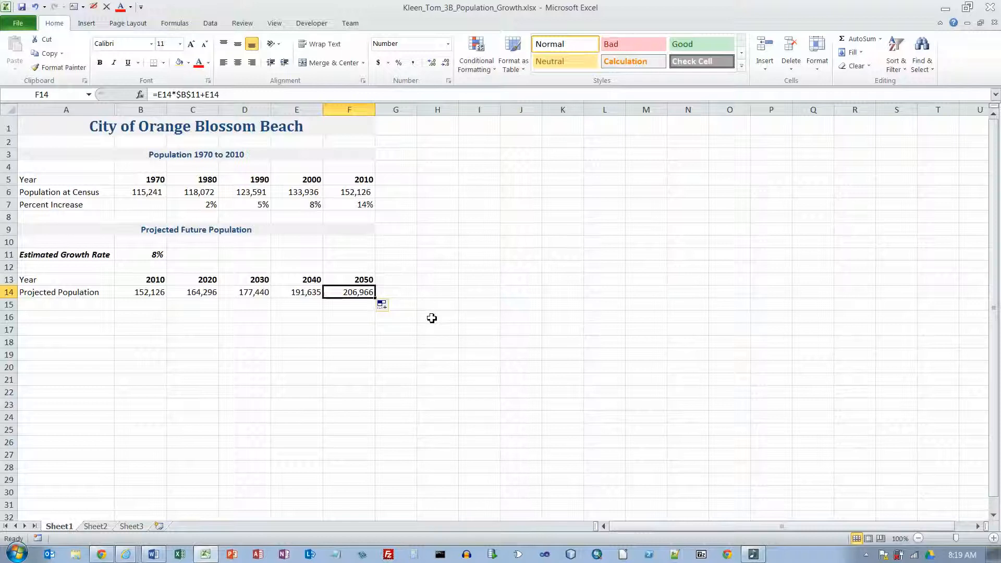
Step: Enter the heading "Growth Estimates 2020 to 2050" in A16 and copy the formatting of the "Projected Future Population" heading onto it
{"action": "left_click", "coordinate": [86, 322]}
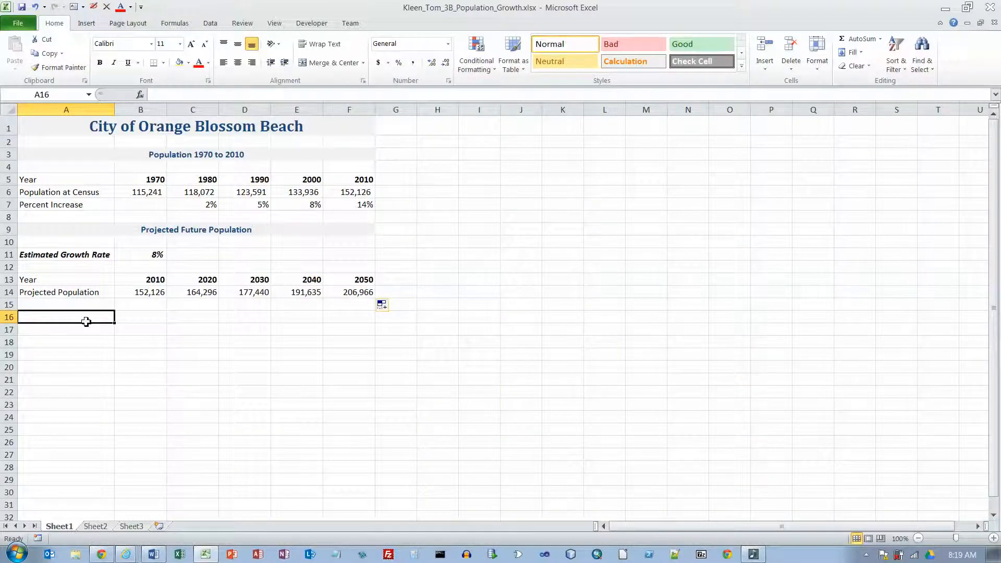
{"action": "type", "text": "Growth Estimates 2020 to 2050"}
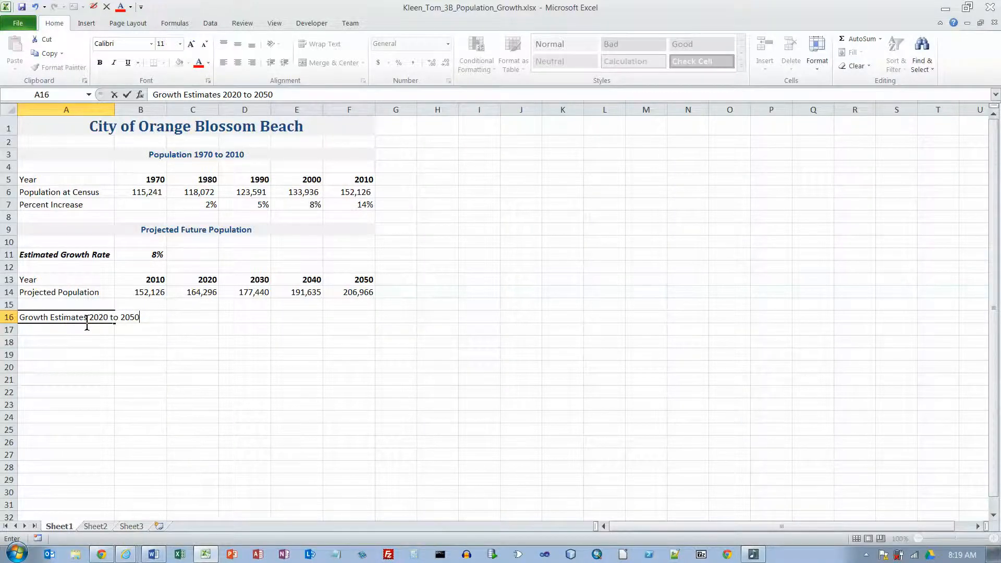
{"action": "key", "text": "Return"}
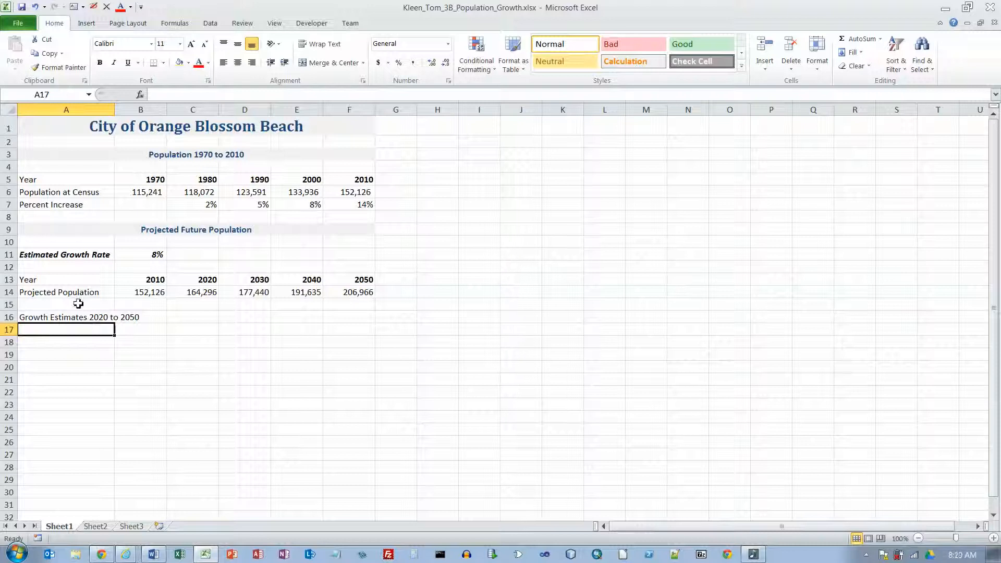
{"action": "left_click", "coordinate": [69, 230]}
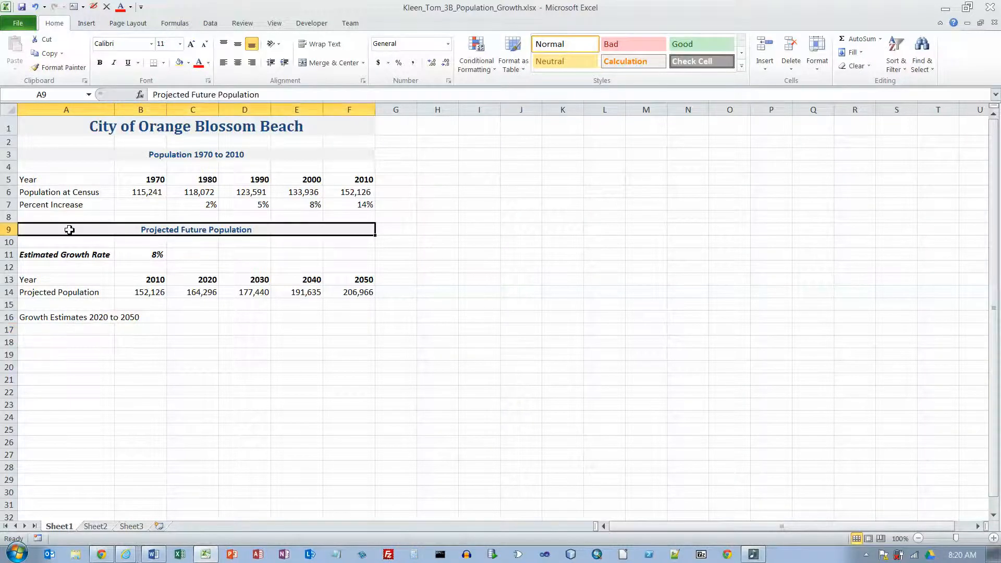
{"action": "left_click", "coordinate": [50, 67]}
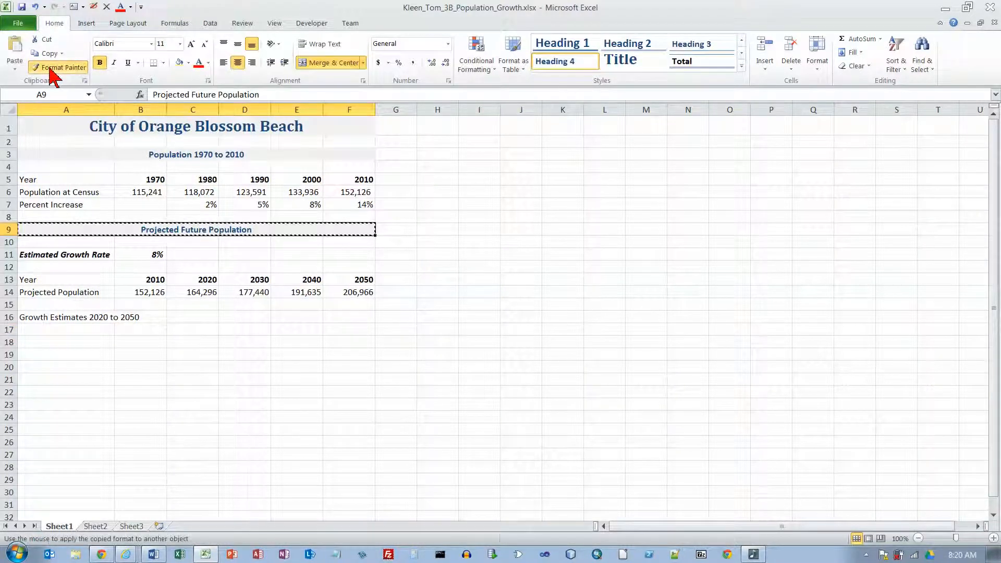
{"action": "left_click", "coordinate": [40, 319]}
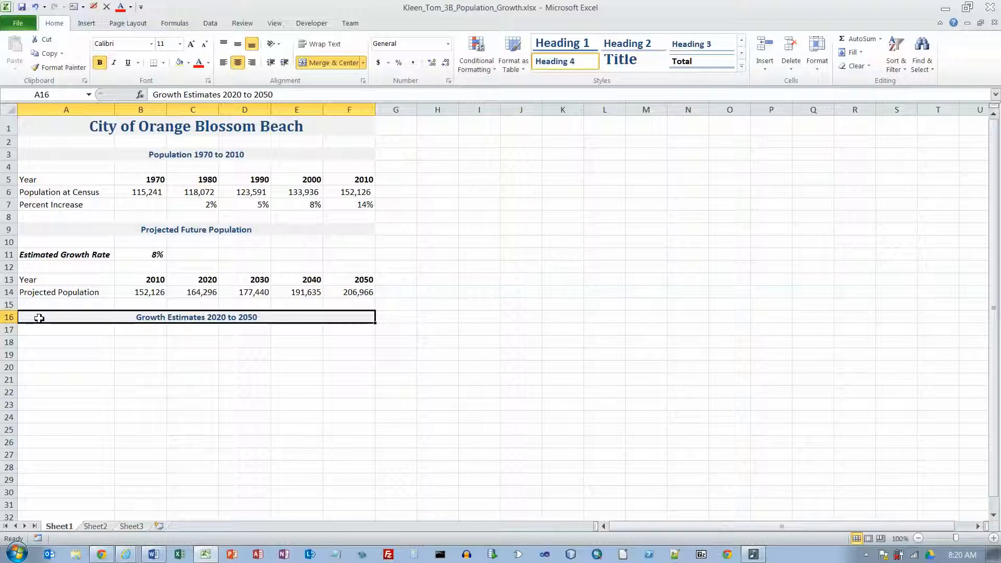
Step: Fill the Estimated Growth Rate label and its value in A11:B11 with a light gray theme color
{"action": "left_click", "coordinate": [71, 256]}
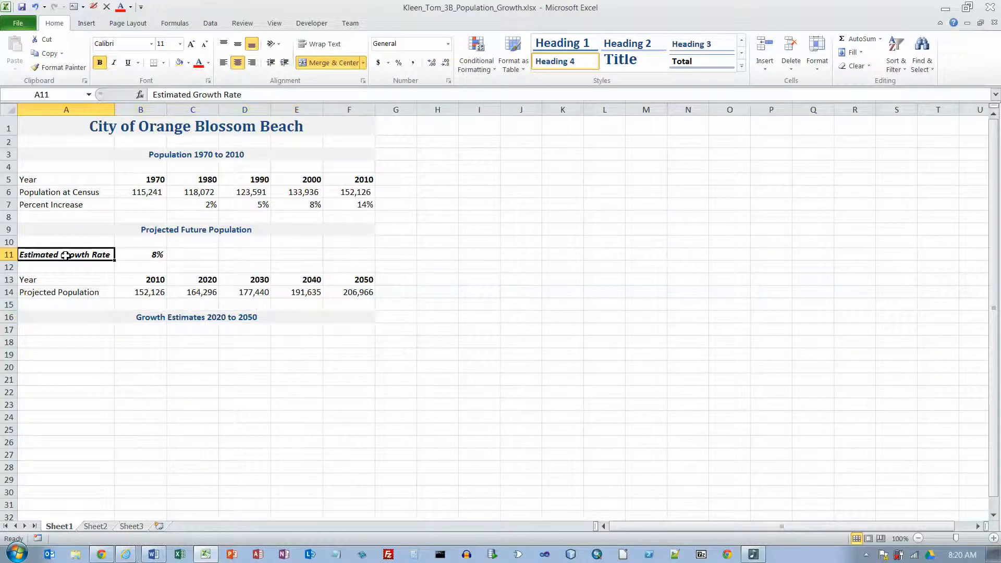
{"action": "left_click_drag", "start_coordinate": [71, 256], "coordinate": [142, 258]}
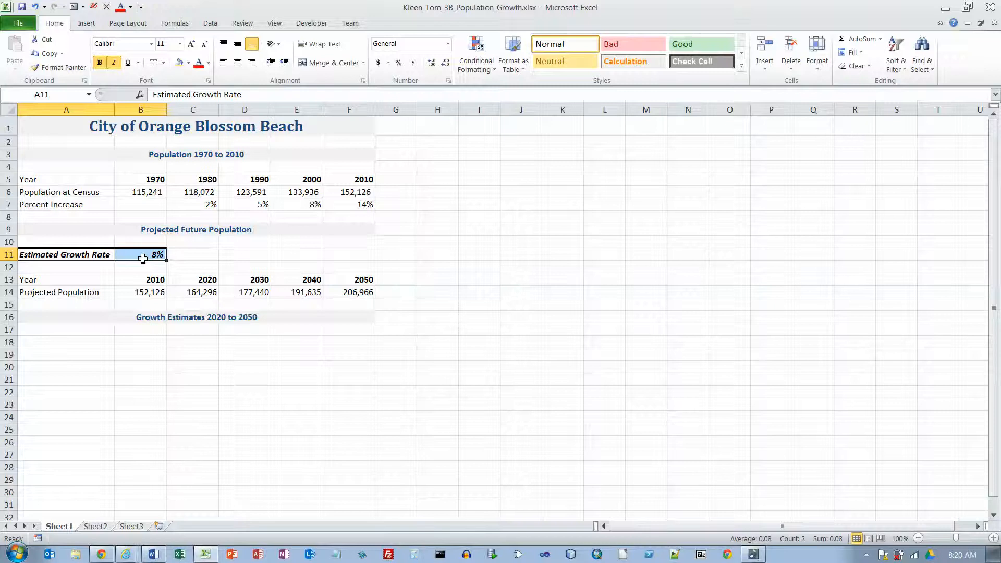
{"action": "right_click", "coordinate": [143, 259]}
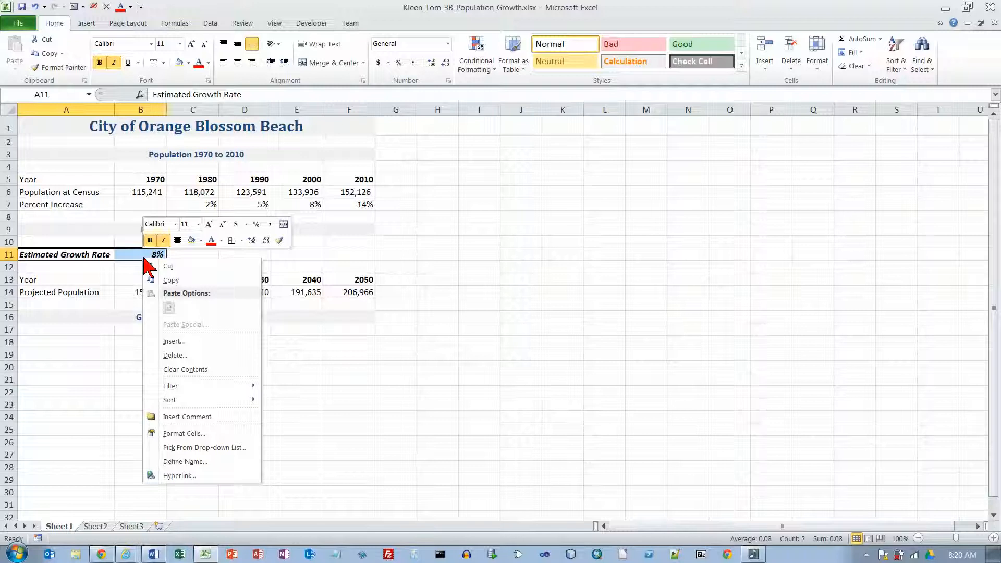
{"action": "left_click", "coordinate": [202, 241]}
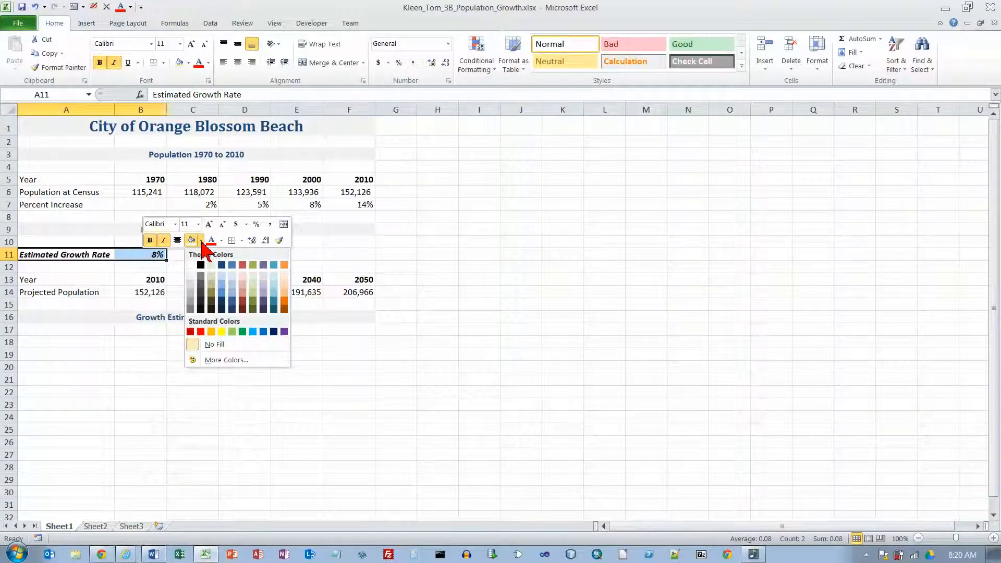
{"action": "left_click", "coordinate": [193, 286]}
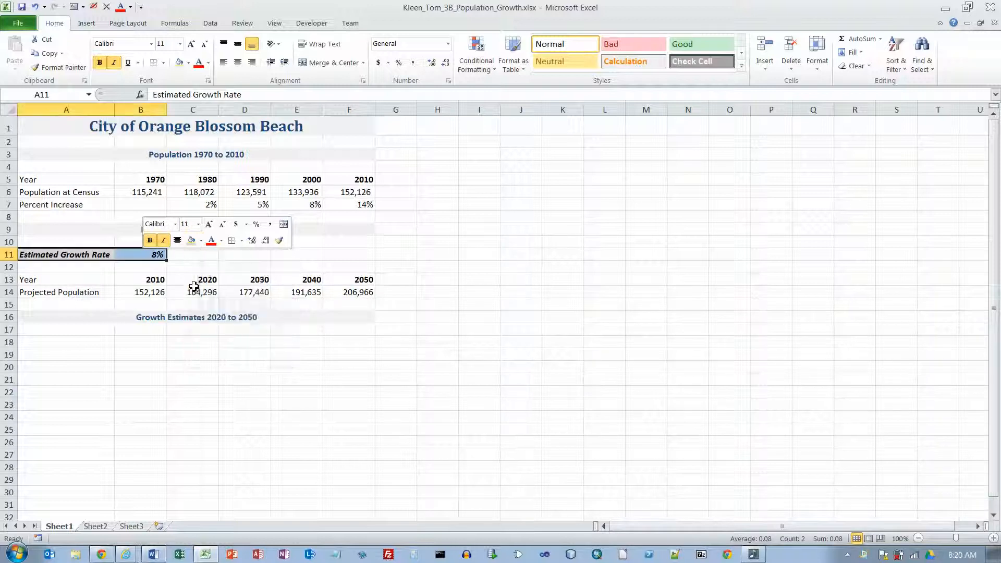
{"action": "left_click", "coordinate": [194, 338]}
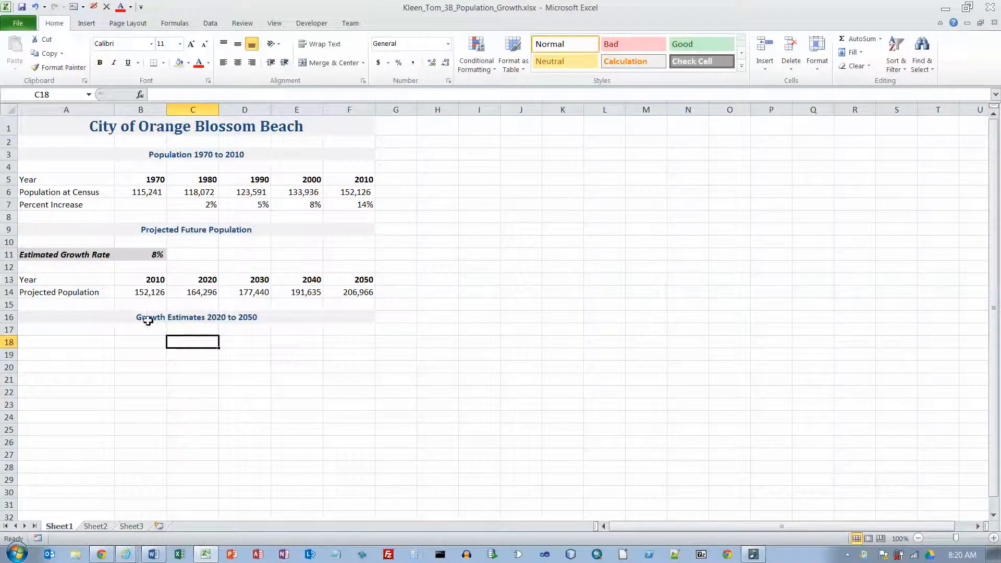
Step: Apply the same gray fill to the title in A1 and the section headings in A3, A9 and A16 together
{"action": "left_click", "coordinate": [95, 318]}
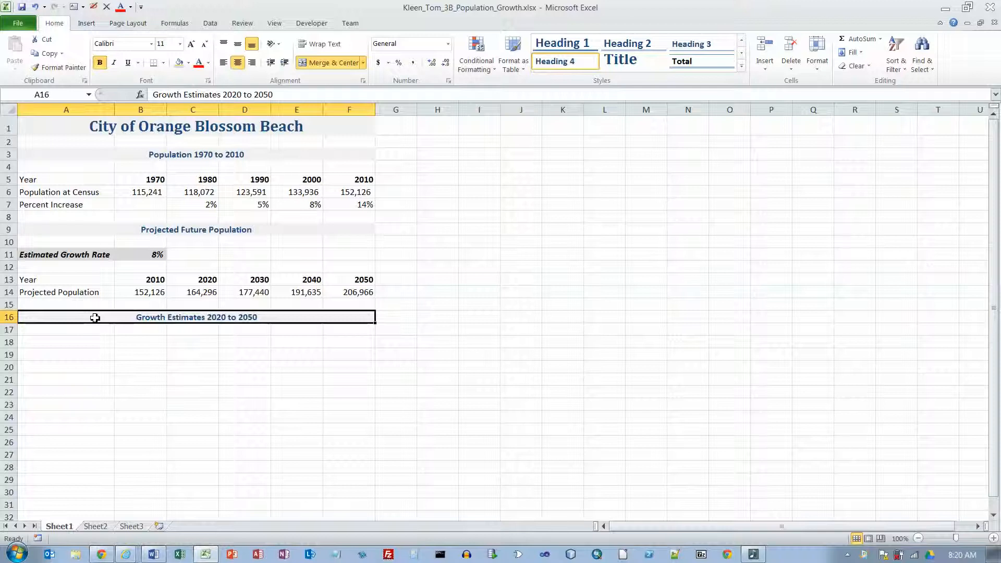
{"action": "left_click", "coordinate": [112, 232], "text": "ctrl"}
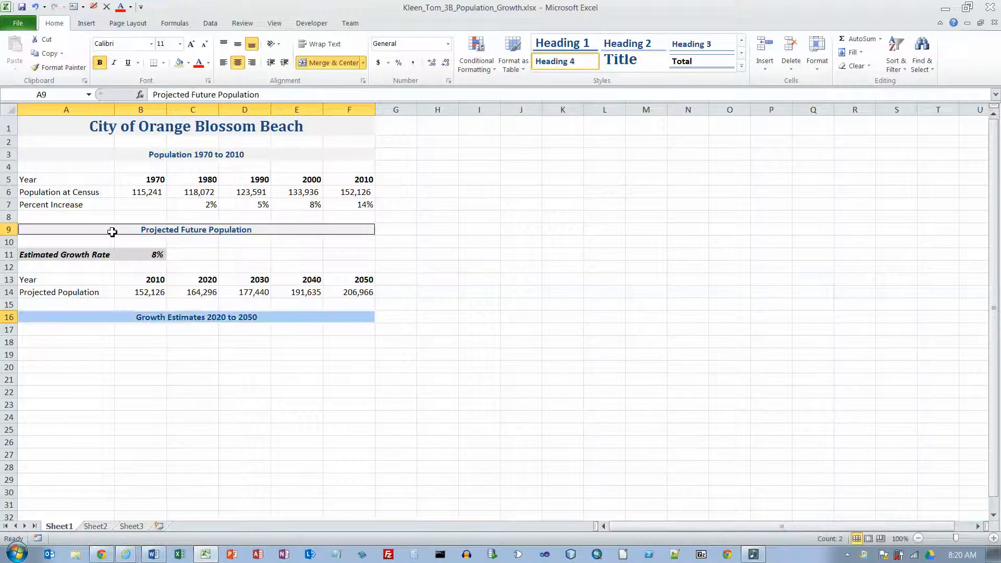
{"action": "left_click", "coordinate": [111, 155], "text": "ctrl"}
{"action": "left_click", "coordinate": [97, 126], "text": "ctrl"}
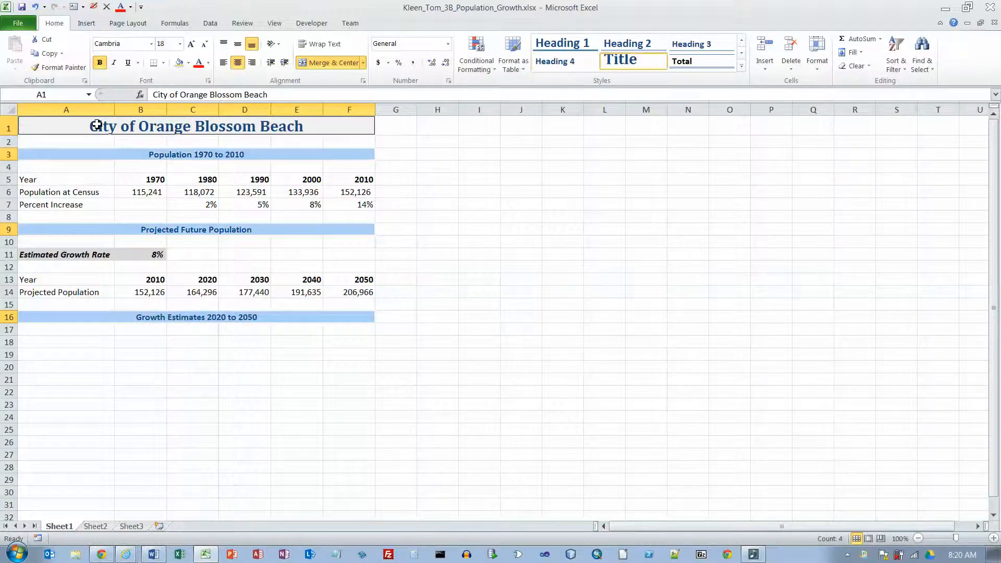
{"action": "left_click", "coordinate": [180, 63]}
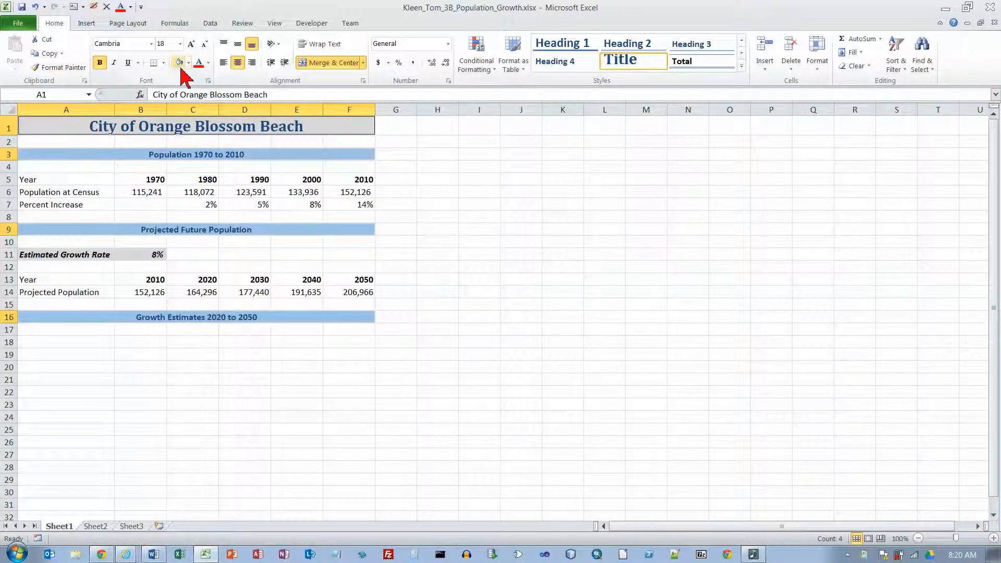
{"action": "left_click", "coordinate": [147, 338]}
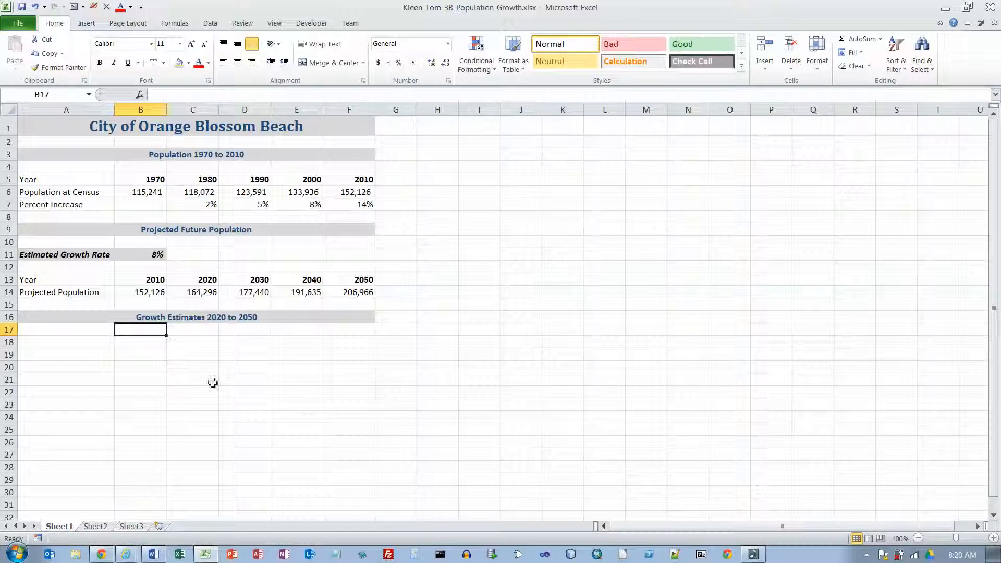
Step: Enter the row labels Year, 8% Growth Rate, 11% Growth Rate and 14% Growth Rate in A18 through A21
{"action": "left_click", "coordinate": [62, 343]}
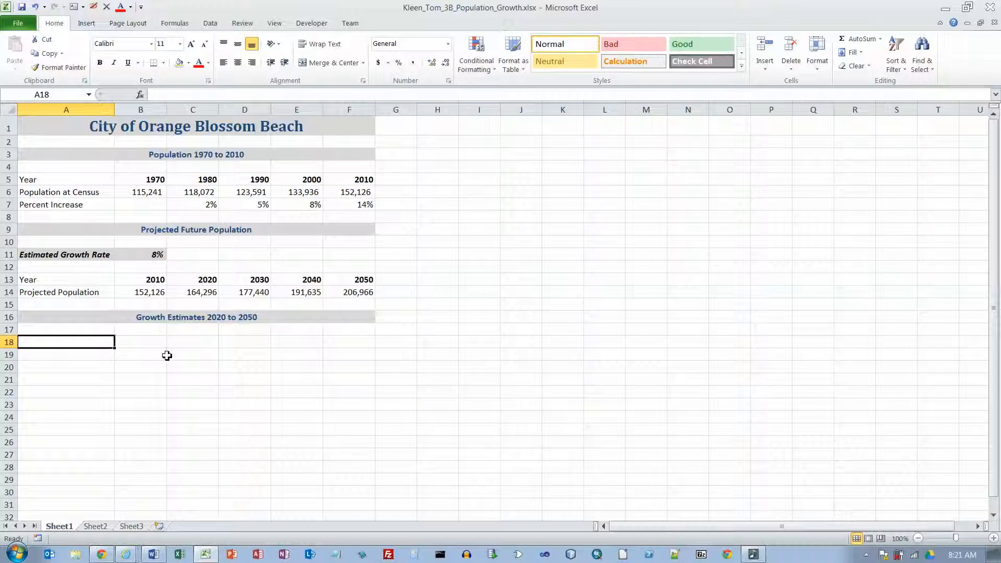
{"action": "type", "text": "Year"}
{"action": "key", "text": "Return"}
{"action": "type", "text": "8%"}
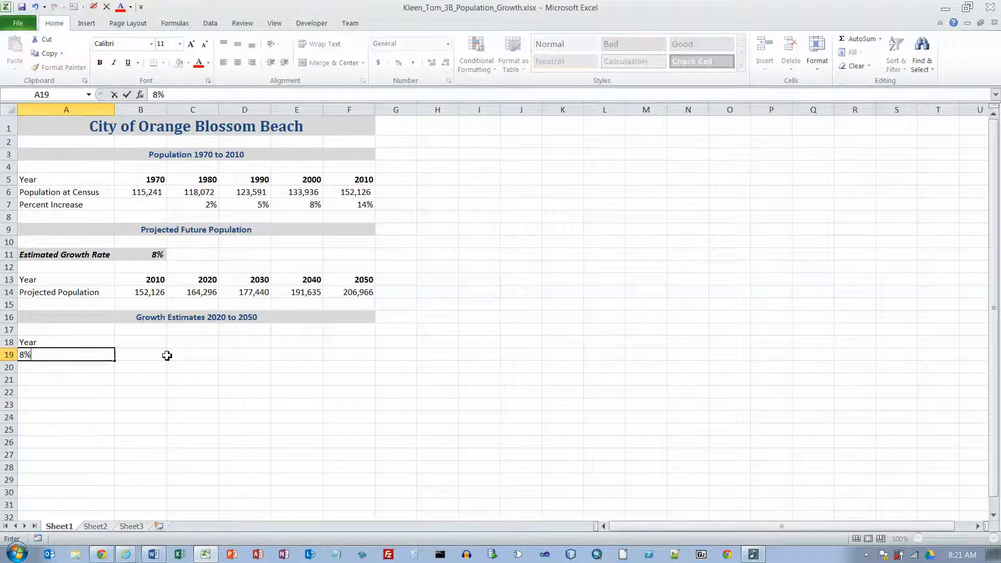
{"action": "type", "text": " Growth"}
{"action": "key", "text": "BackSpace"}
{"action": "type", "text": "th Rate"}
{"action": "key", "text": "Return"}
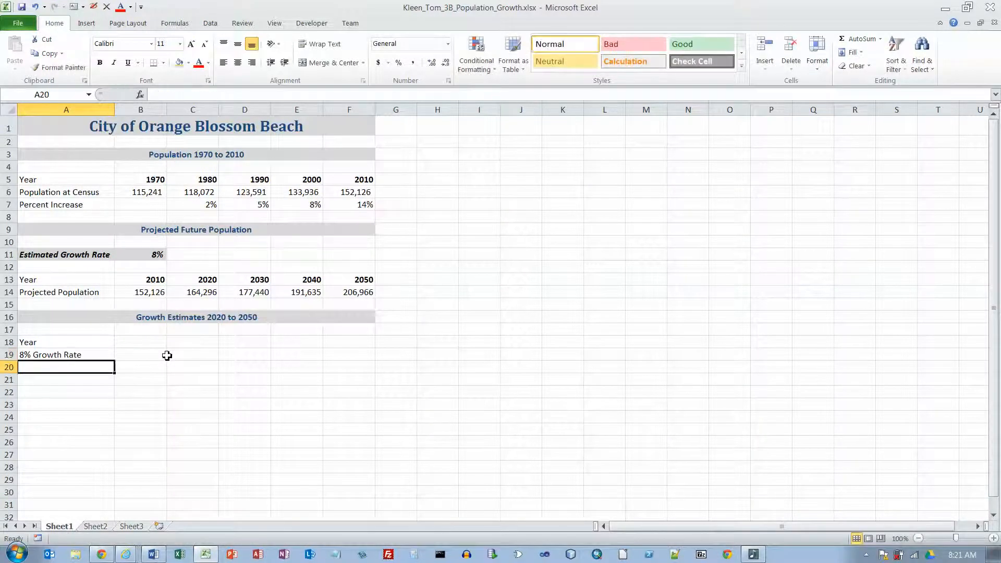
{"action": "type", "text": "11% Growth Rate"}
{"action": "key", "text": "Return"}
{"action": "type", "text": "14% Growth Rate"}
{"action": "key", "text": "Return"}
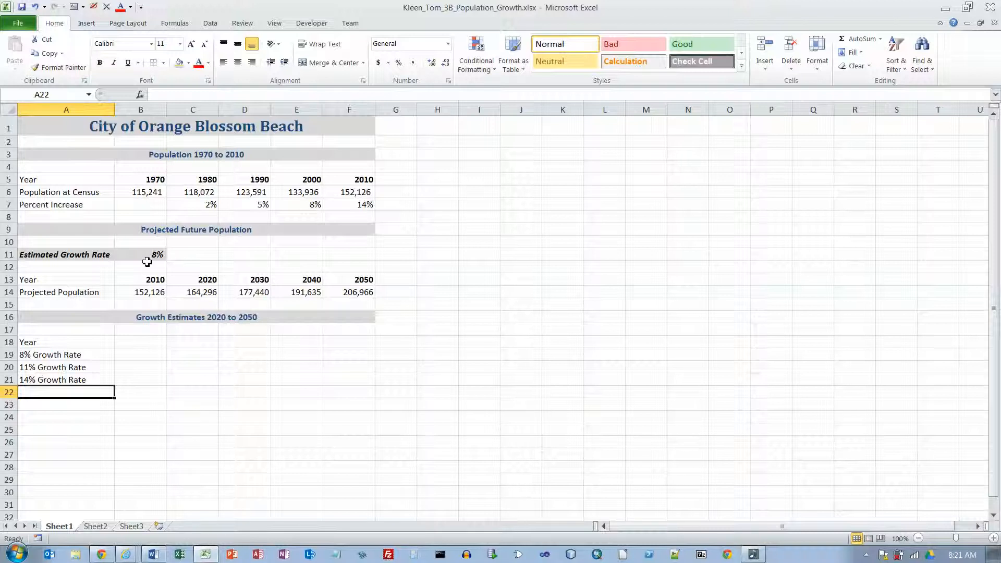
Step: Copy the years 2010 to 2050 from B13:F13 into the new Year row starting at B18
{"action": "left_click_drag", "start_coordinate": [146, 284], "coordinate": [358, 283]}
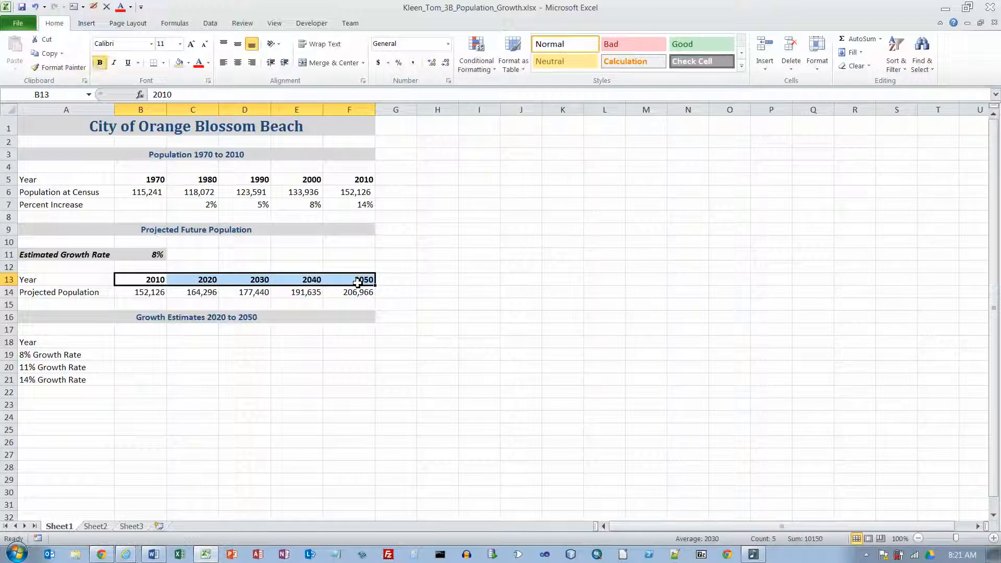
{"action": "right_click", "coordinate": [358, 283]}
{"action": "left_click", "coordinate": [385, 304]}
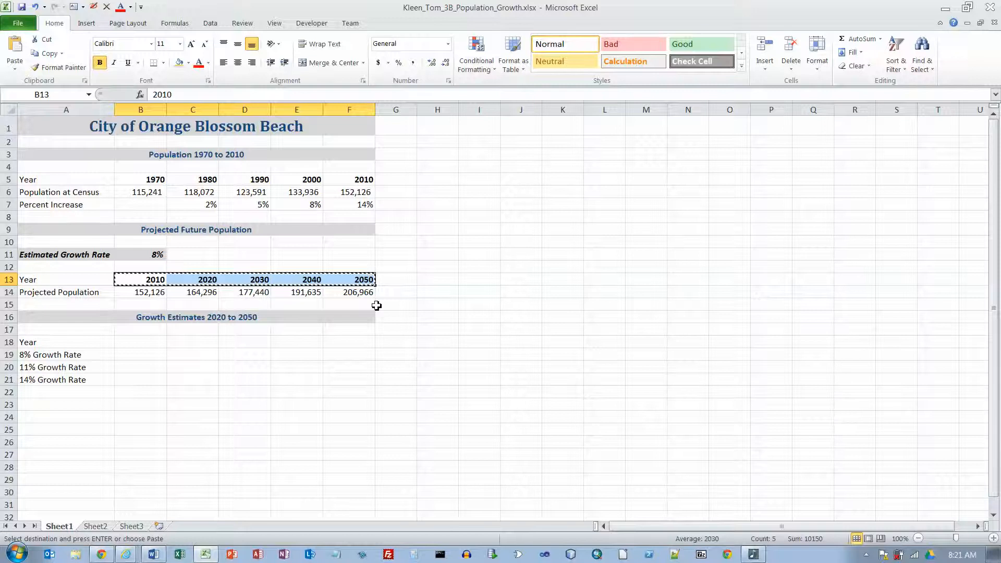
{"action": "left_click", "coordinate": [148, 343]}
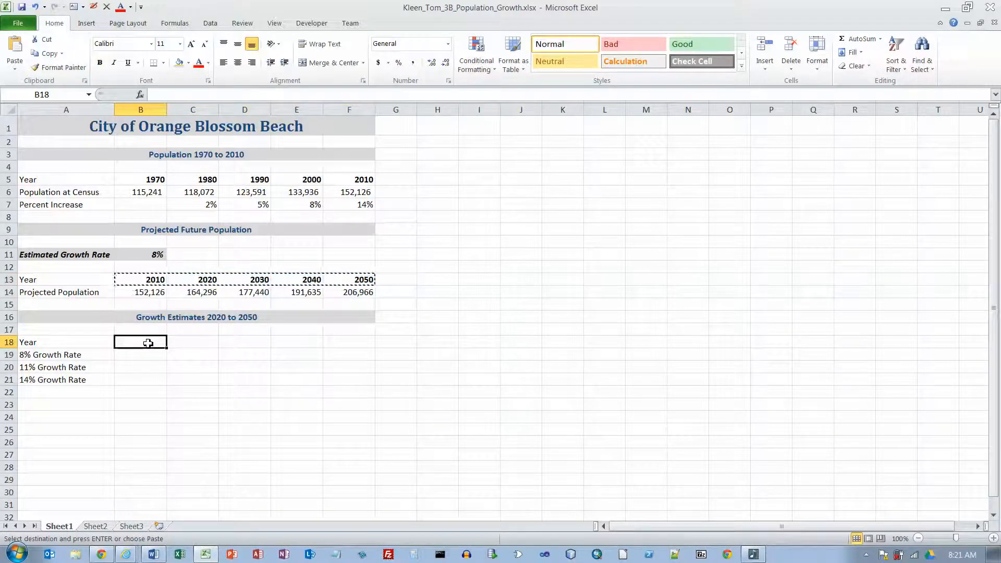
{"action": "right_click", "coordinate": [148, 344]}
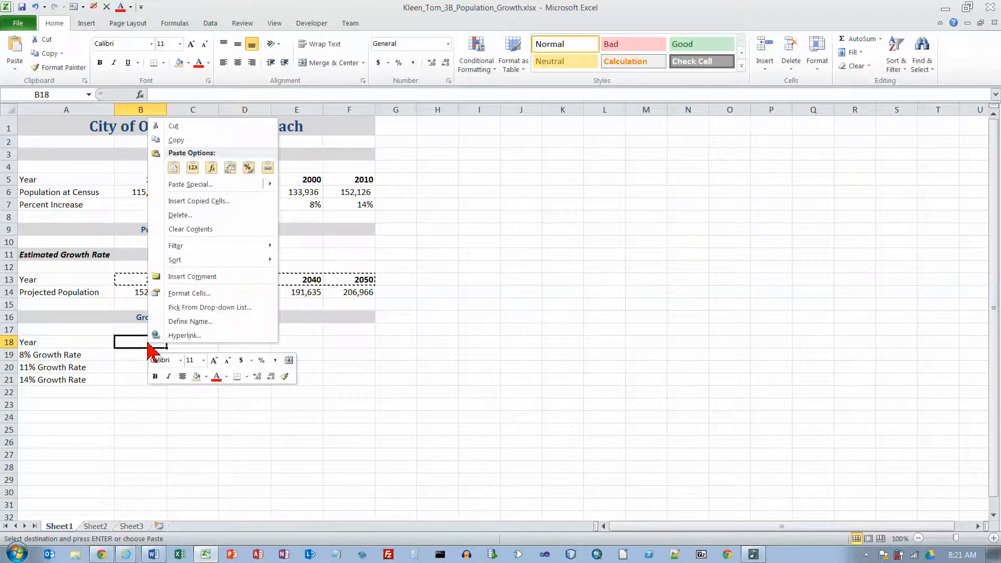
{"action": "left_click", "coordinate": [173, 169]}
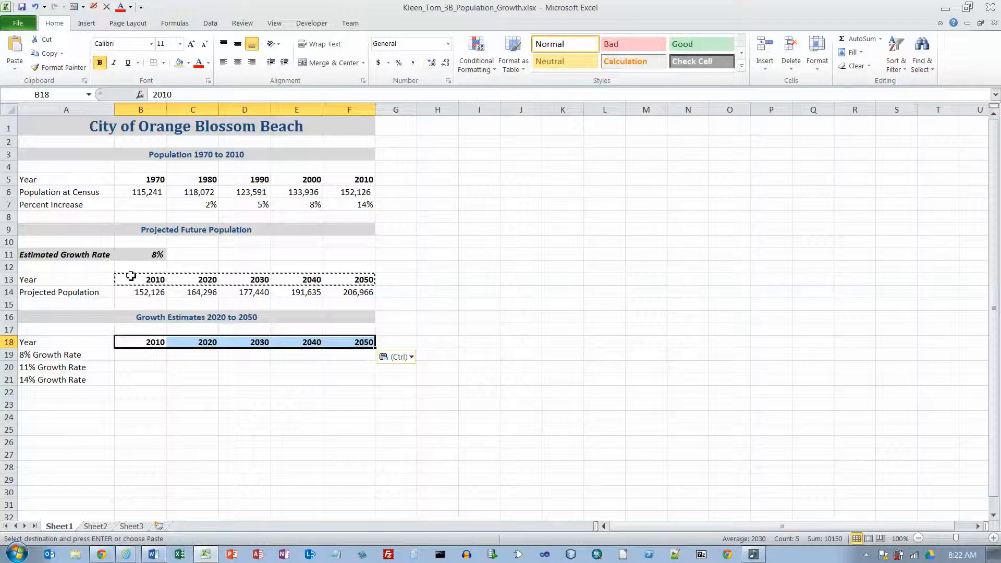
Step: Copy the projected population in B14:F14 and paste it with its formulas into the 8% Growth Rate row at B19
{"action": "left_click_drag", "start_coordinate": [131, 292], "coordinate": [350, 292]}
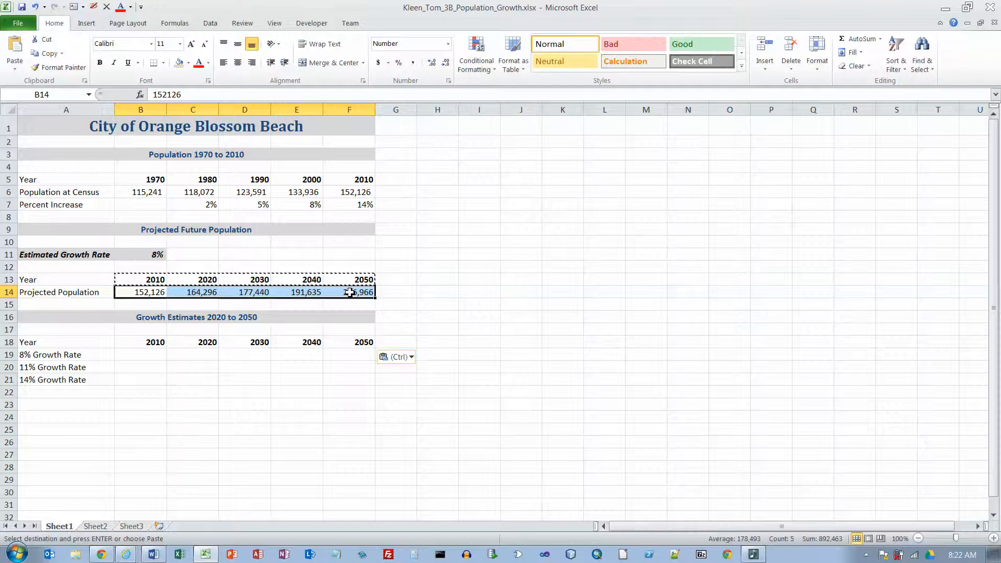
{"action": "right_click", "coordinate": [350, 294]}
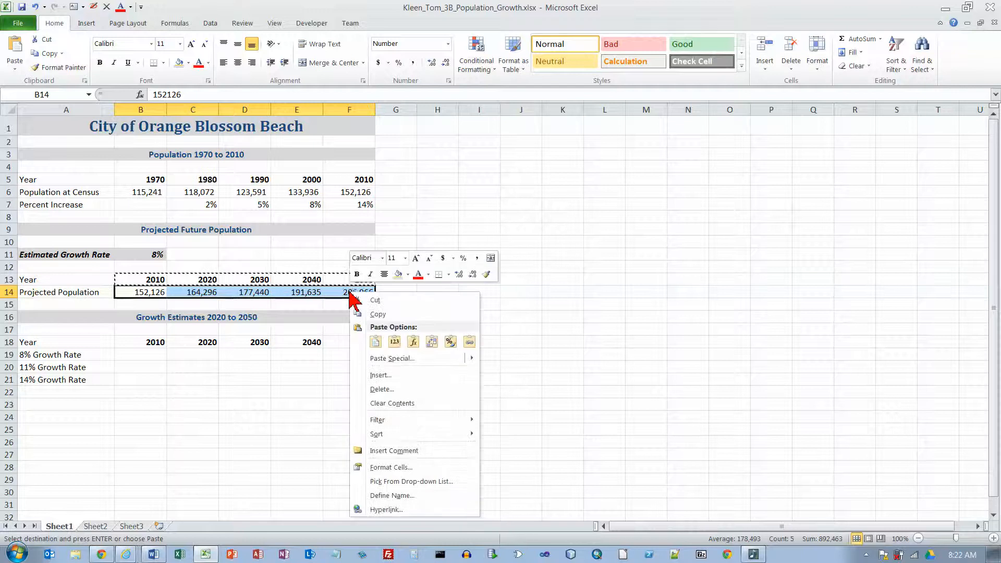
{"action": "left_click", "coordinate": [373, 315]}
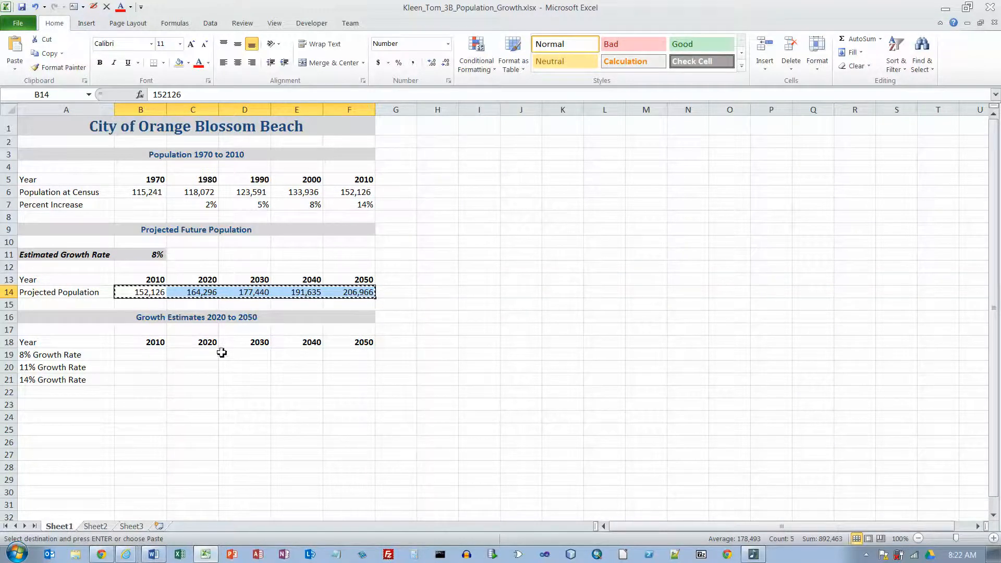
{"action": "left_click", "coordinate": [149, 355]}
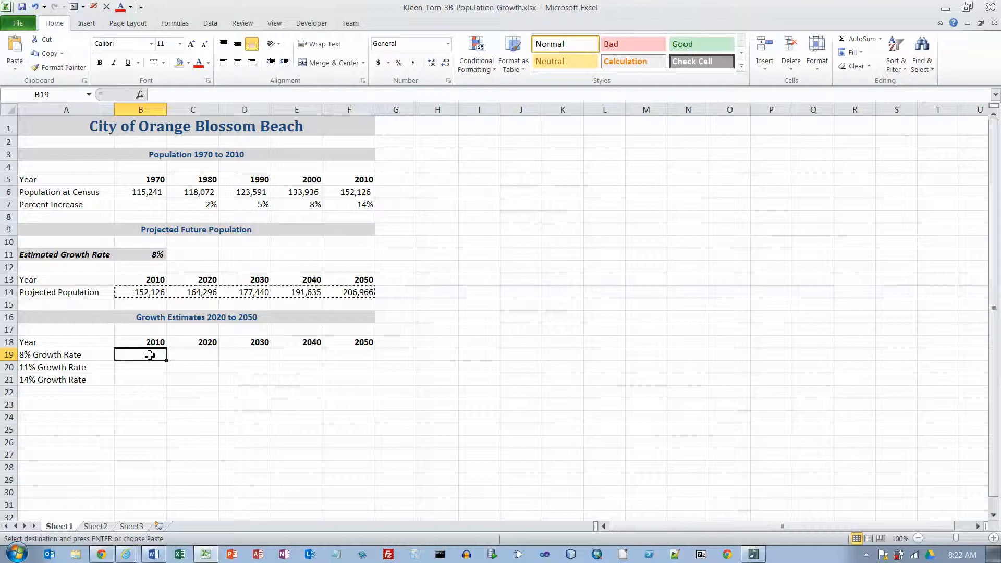
{"action": "right_click", "coordinate": [149, 356]}
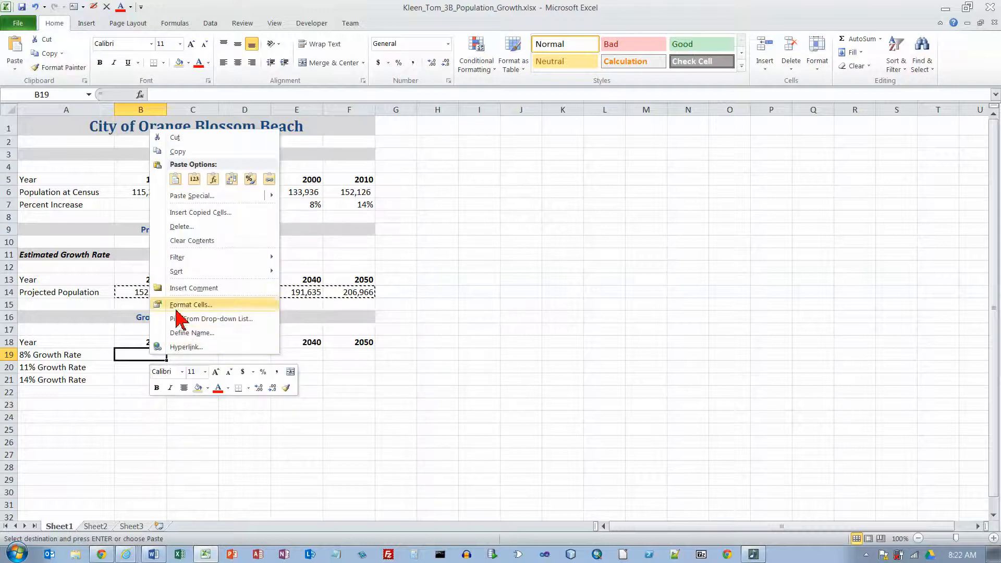
{"action": "mouse_move", "coordinate": [176, 198]}
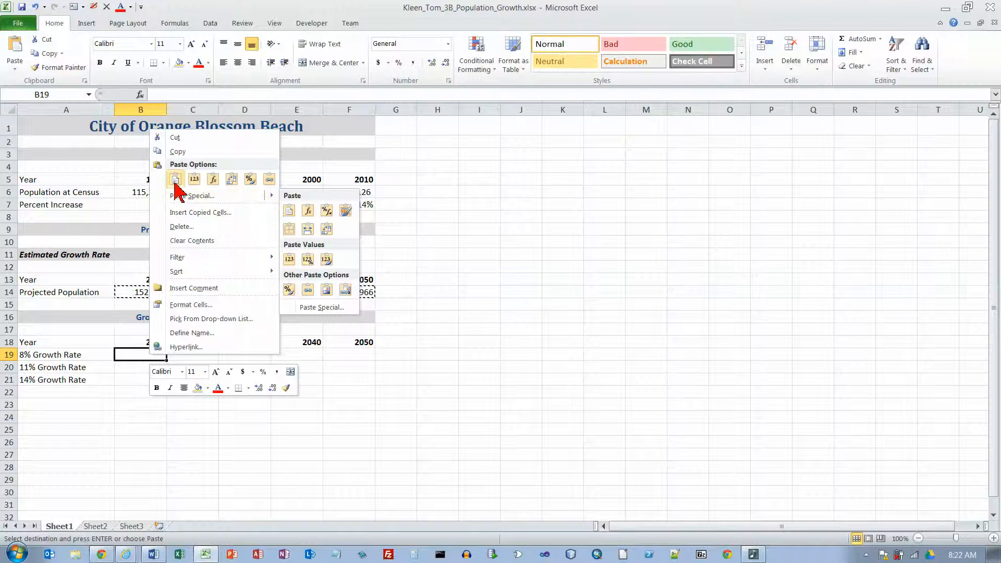
{"action": "left_click", "coordinate": [175, 179]}
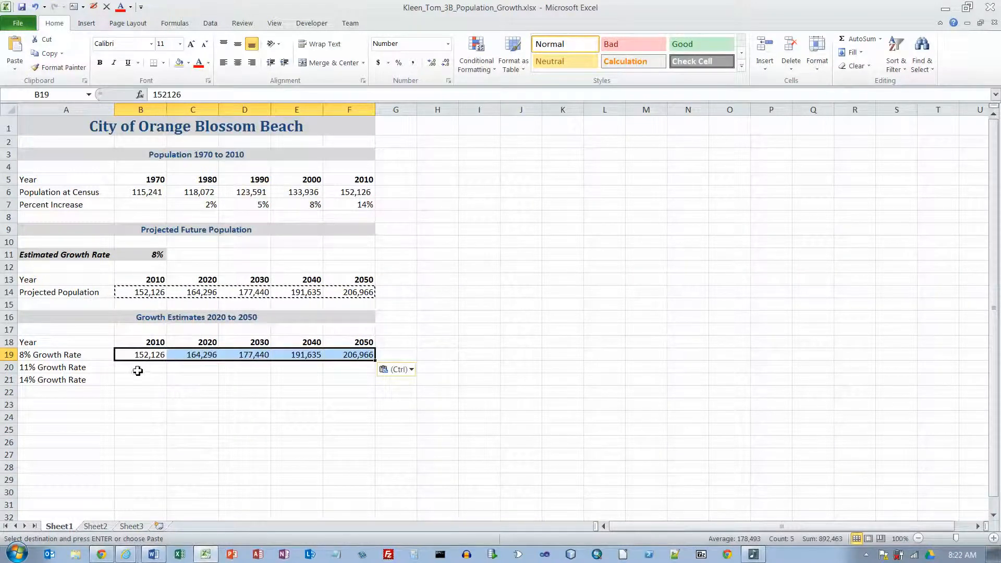
Step: Check which cells the pasted formula in C19 references, and undo the paste into the 8% Growth Rate row
{"action": "left_click", "coordinate": [196, 356]}
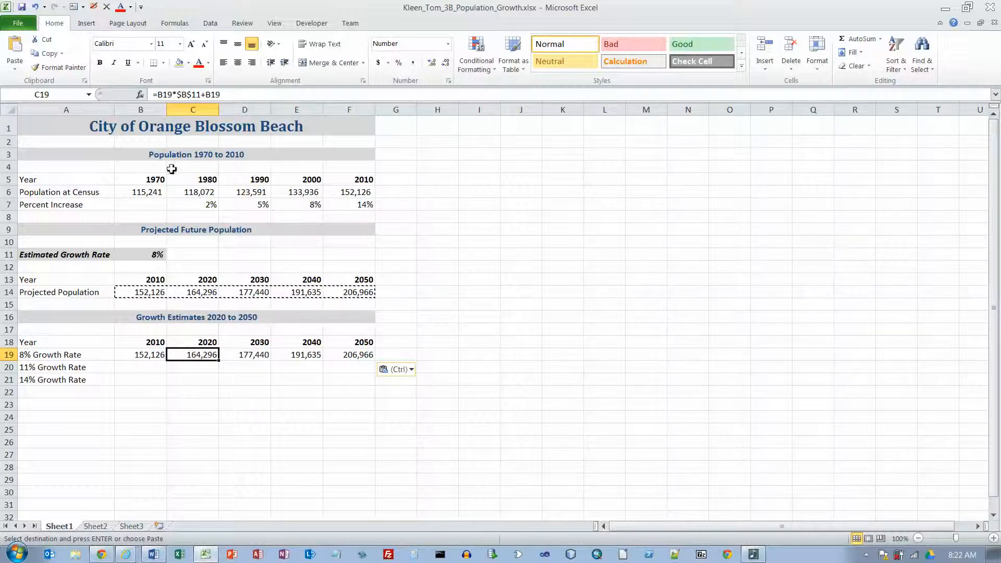
{"action": "double_click", "coordinate": [198, 355]}
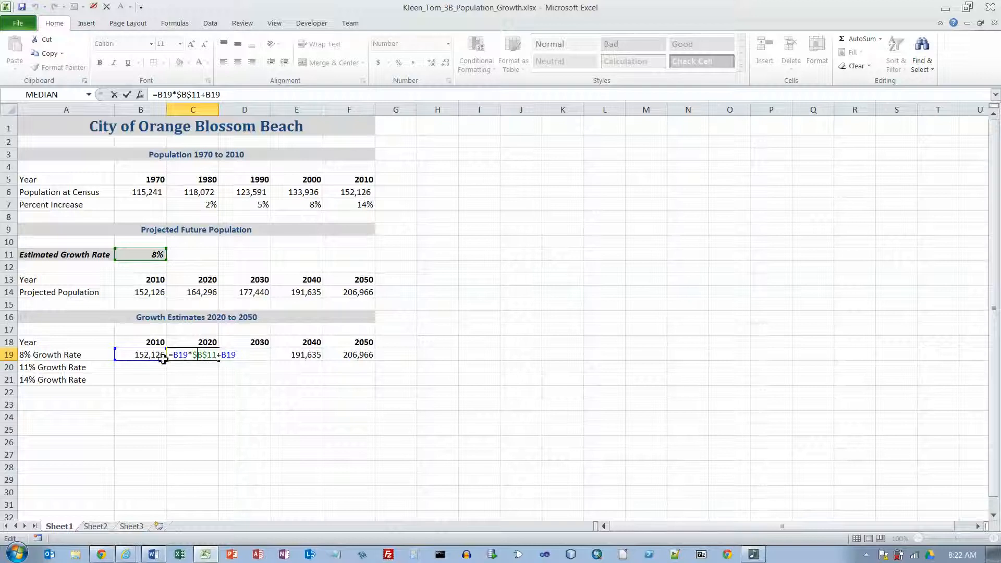
{"action": "left_click", "coordinate": [189, 364]}
{"action": "key", "text": "Escape"}
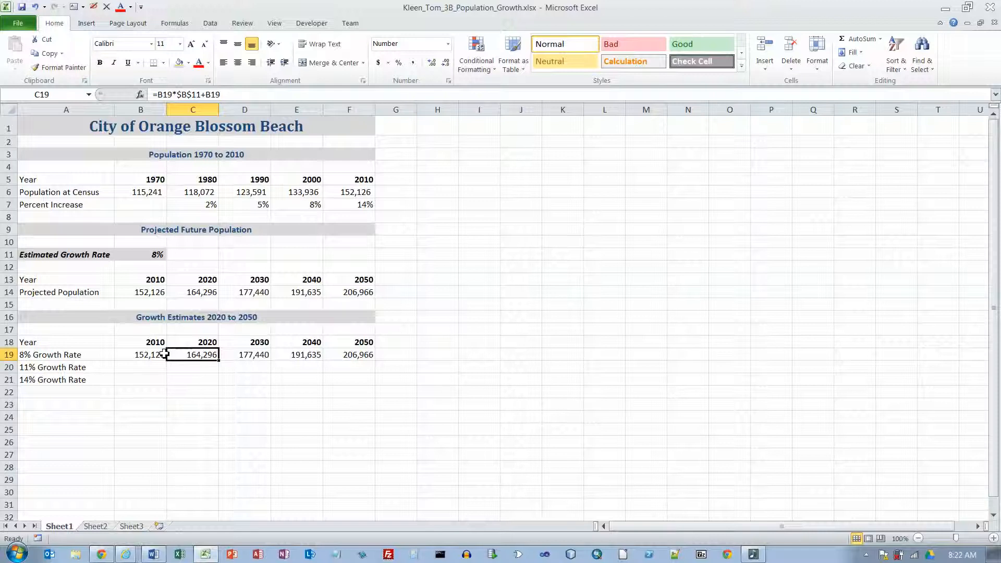
{"action": "left_click", "coordinate": [35, 8]}
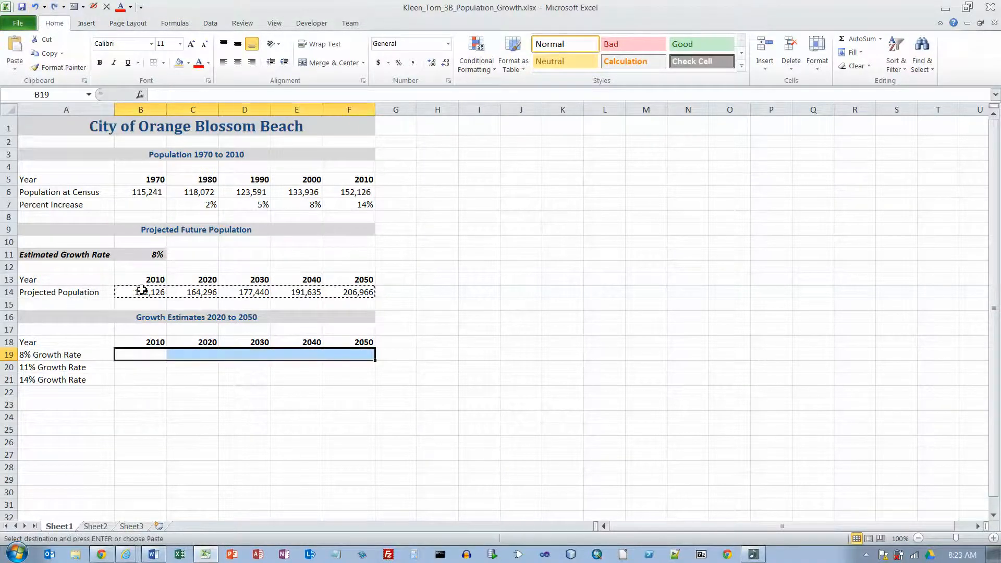
Step: Copy the projected population in B14:F14 and paste only its values into the 8% Growth Rate row at B19
{"action": "left_click_drag", "start_coordinate": [142, 291], "coordinate": [347, 292]}
{"action": "right_click", "coordinate": [347, 293]}
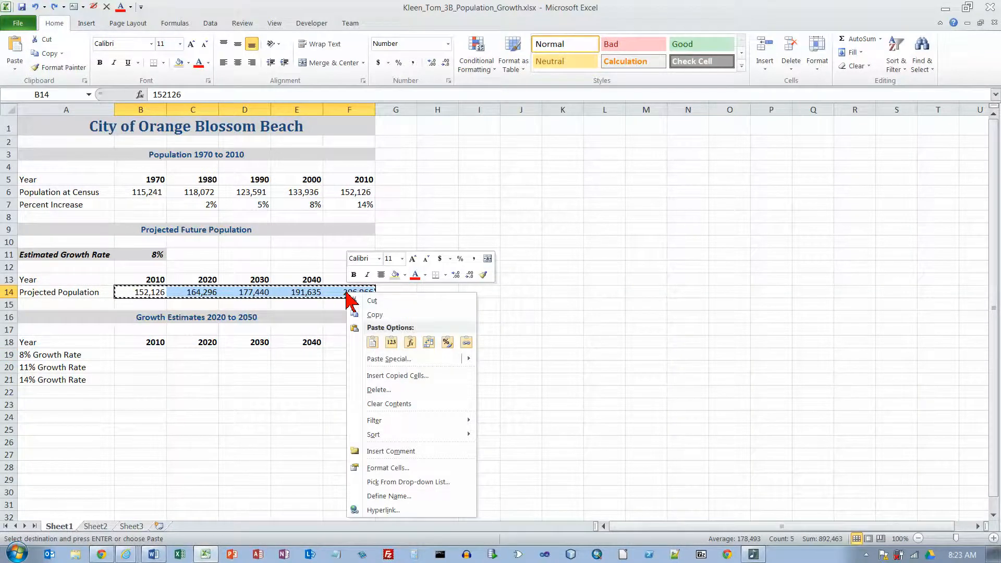
{"action": "left_click", "coordinate": [375, 315]}
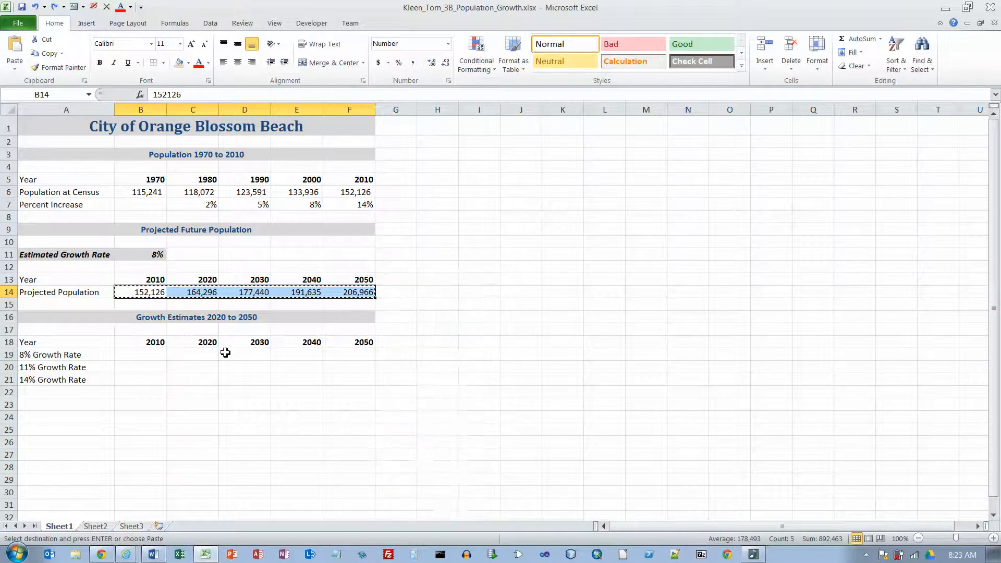
{"action": "left_click", "coordinate": [147, 357]}
{"action": "right_click", "coordinate": [147, 358]}
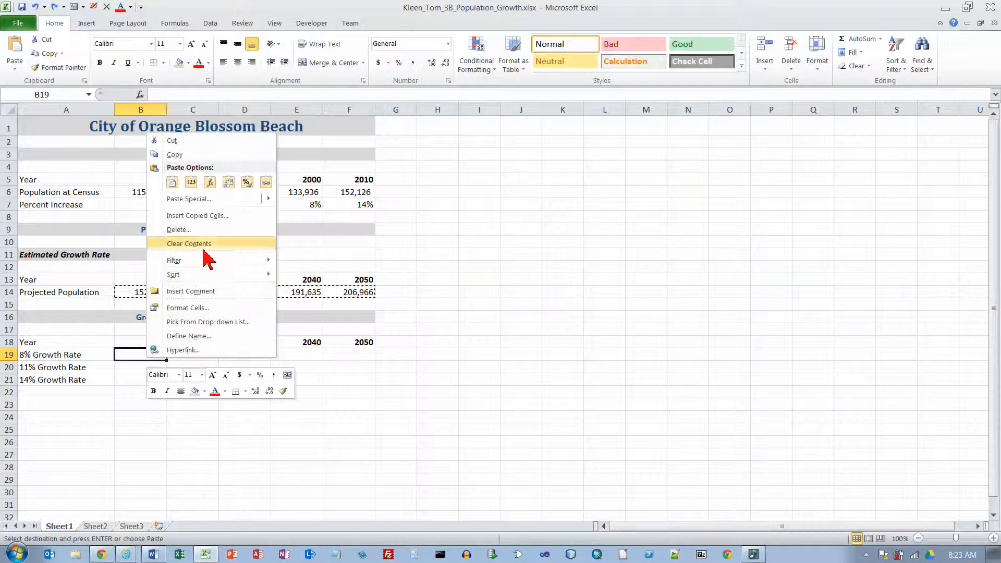
{"action": "left_click", "coordinate": [191, 182]}
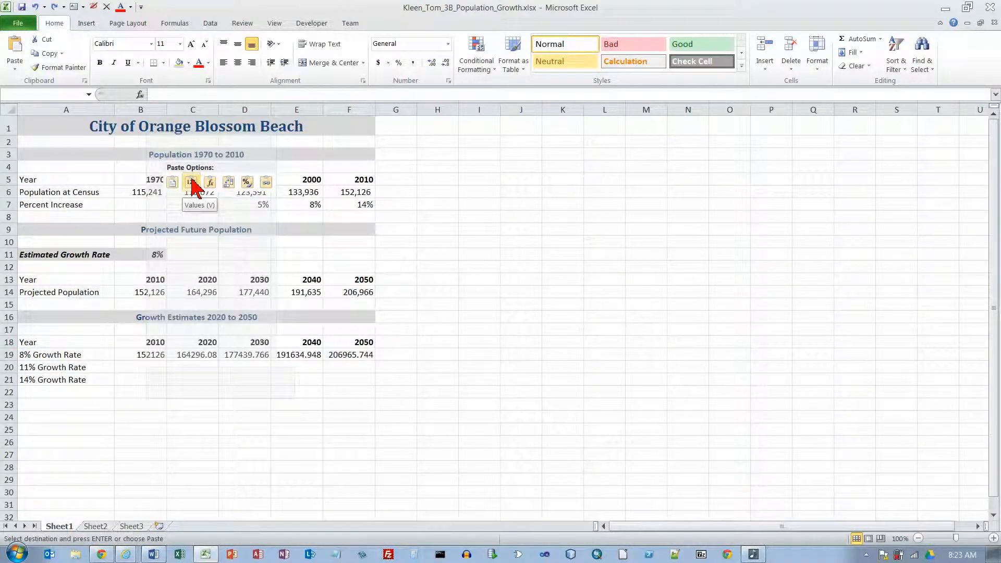
Step: Paste only the projected population values into the 8% Growth Rate row at B19, and undo that paste
{"action": "left_click", "coordinate": [192, 182]}
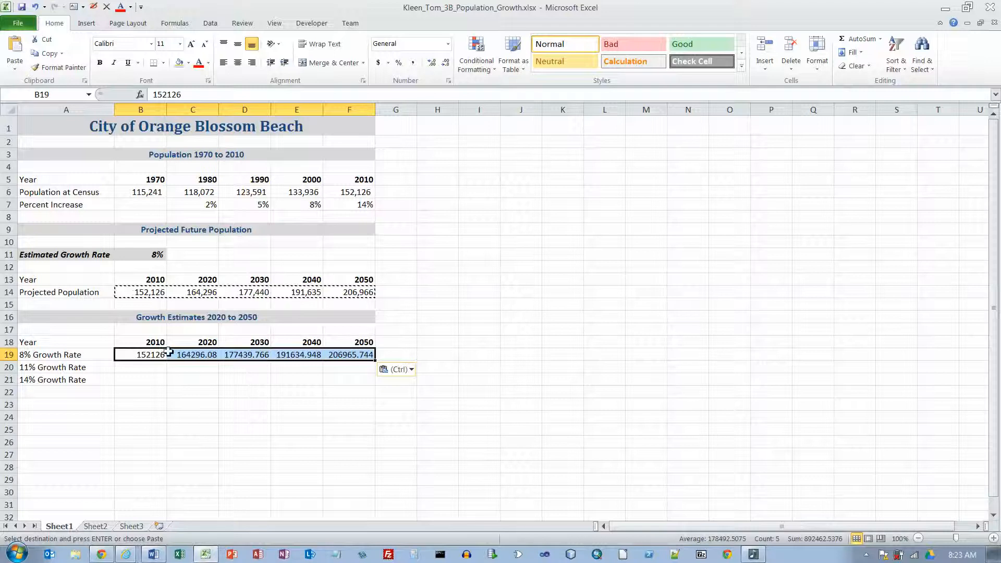
{"action": "left_click", "coordinate": [37, 5]}
Step: Copy the projected population in B14:F14 again and paste it as values only into B19:F19
{"action": "left_click_drag", "start_coordinate": [143, 292], "coordinate": [345, 295]}
{"action": "right_click", "coordinate": [344, 295]}
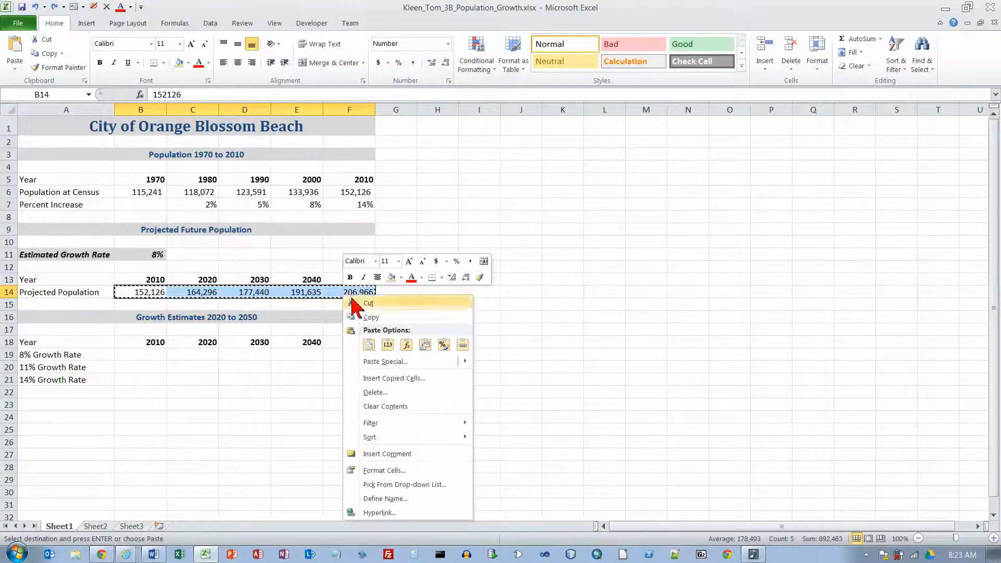
{"action": "left_click", "coordinate": [371, 317]}
{"action": "left_click_drag", "start_coordinate": [140, 354], "coordinate": [354, 357]}
{"action": "right_click", "coordinate": [355, 356]}
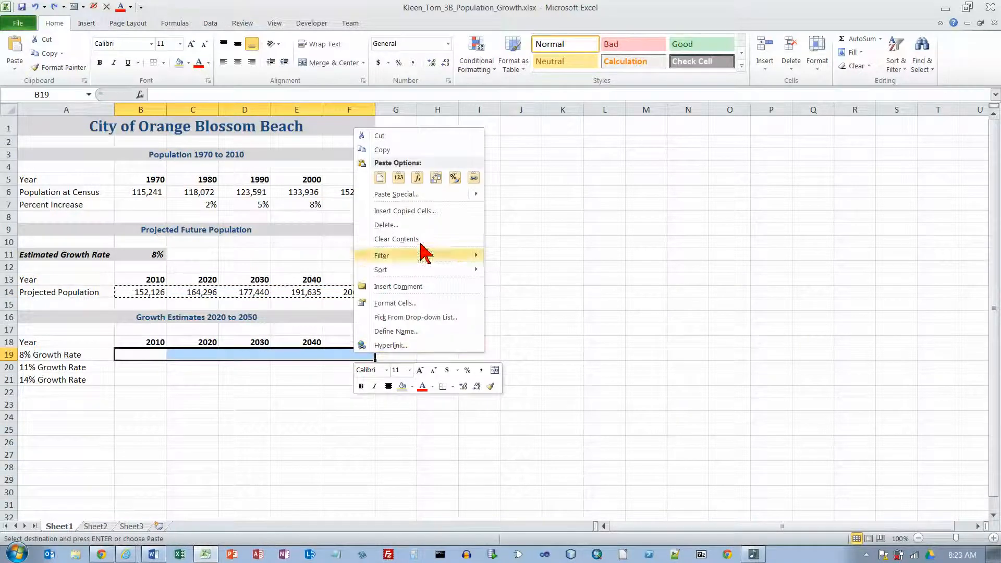
{"action": "left_click", "coordinate": [379, 177]}
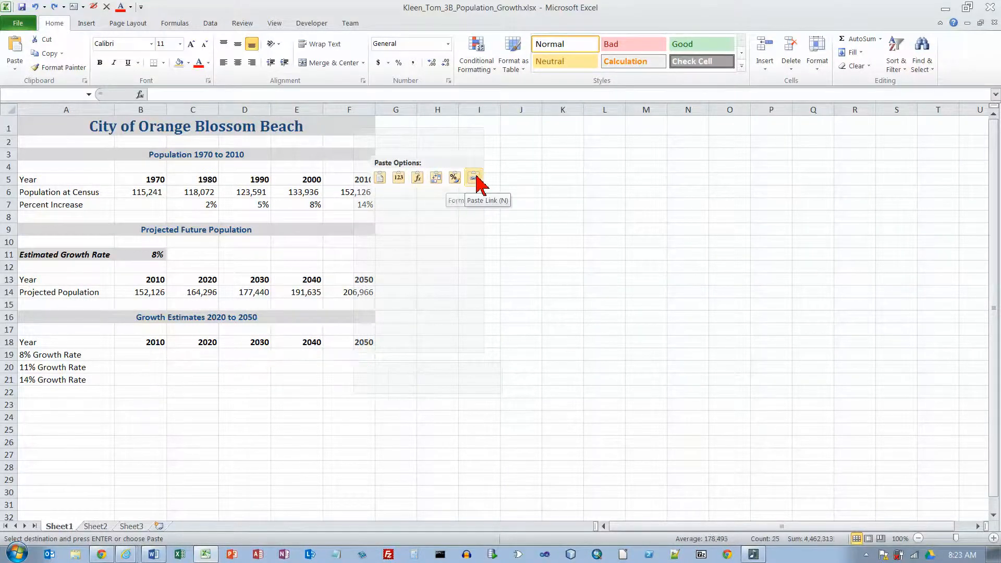
{"action": "left_click", "coordinate": [399, 180]}
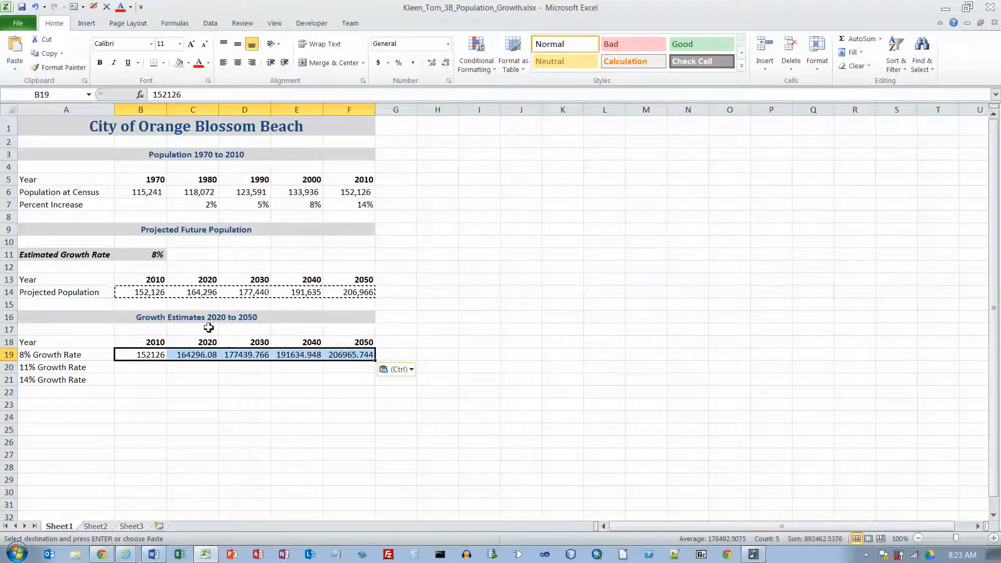
Step: Apply the formatting of the projected population in B14:F14 to the 8% Growth Rate values in B19:F19 with Format Painter
{"action": "left_click_drag", "start_coordinate": [152, 293], "coordinate": [368, 294]}
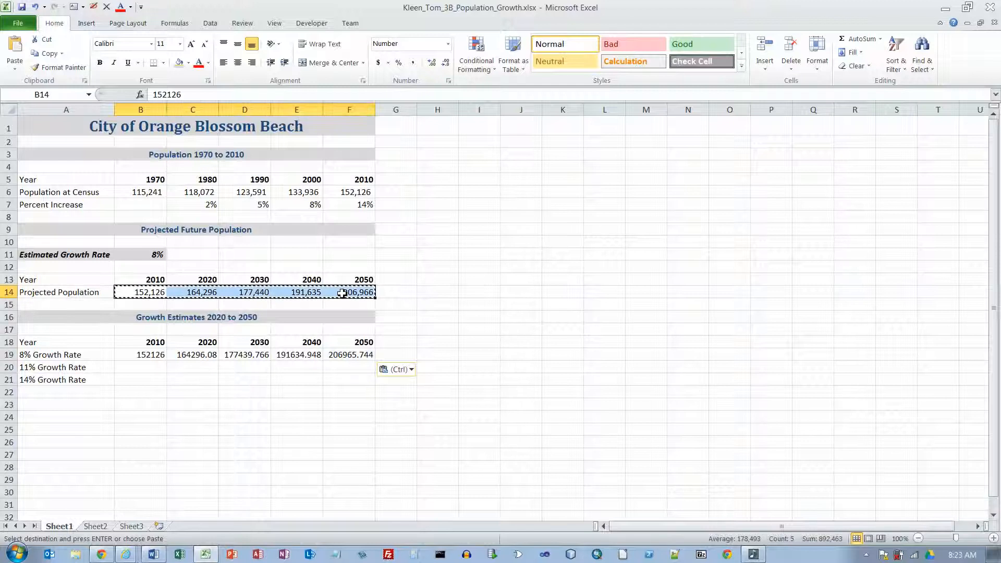
{"action": "left_click", "coordinate": [60, 68]}
{"action": "left_click_drag", "start_coordinate": [154, 355], "coordinate": [339, 356]}
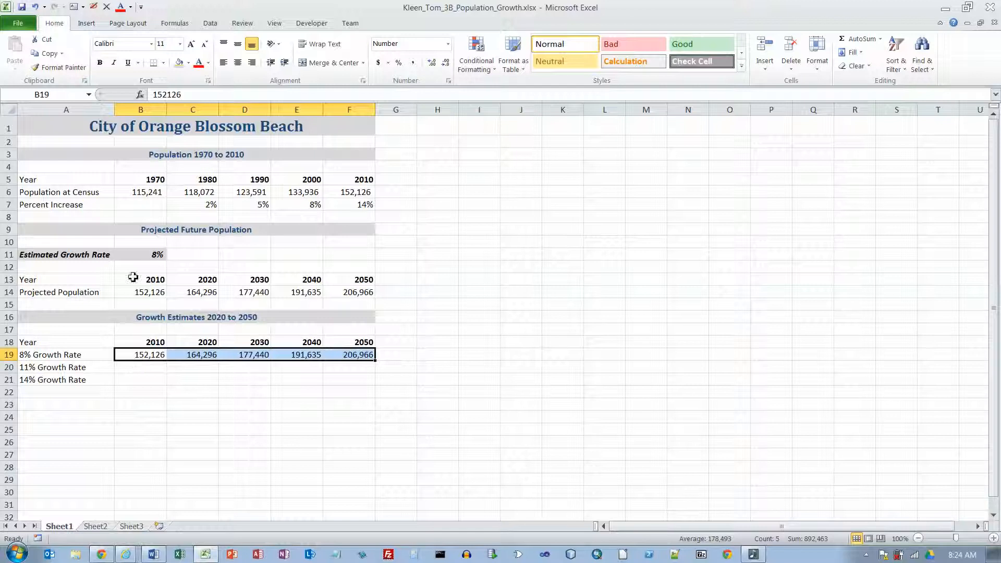
Step: Set the Estimated Growth Rate in B11 to 11%
{"action": "left_click", "coordinate": [154, 255]}
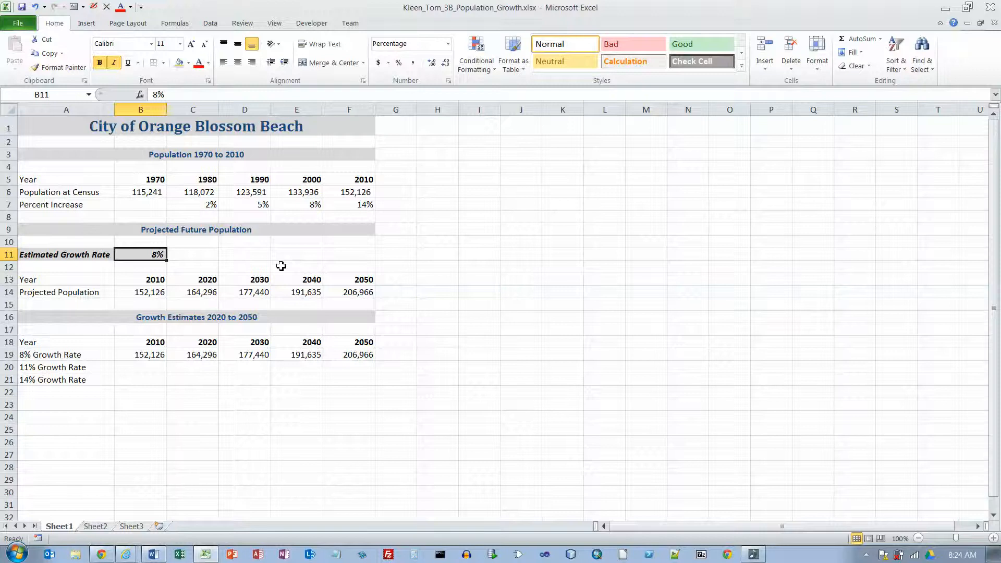
{"action": "type", "text": "11"}
{"action": "key", "text": "Return"}
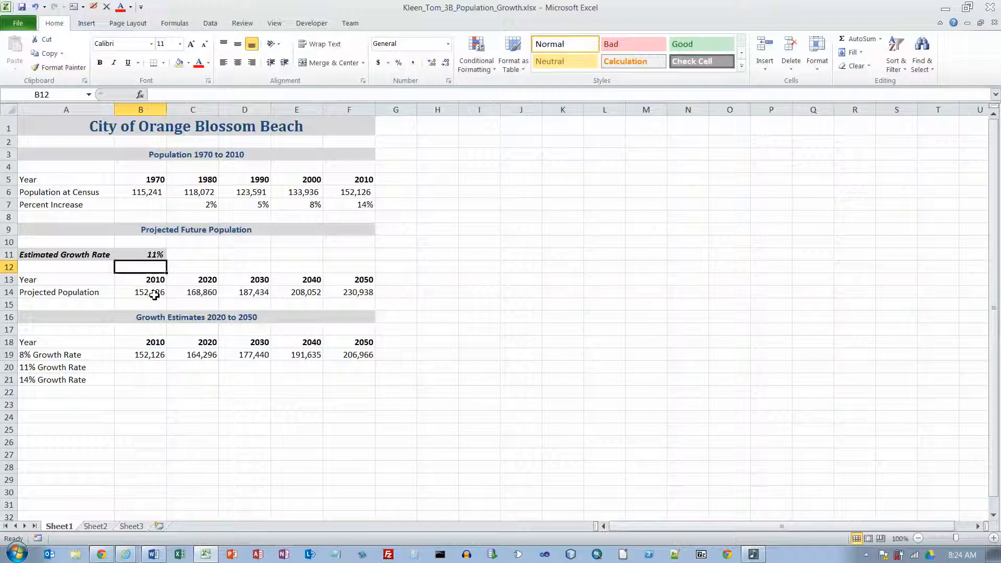
Step: Copy the projected population in B14:F14 and paste only its values into the 11% Growth Rate row at B20
{"action": "left_click_drag", "start_coordinate": [155, 295], "coordinate": [339, 295]}
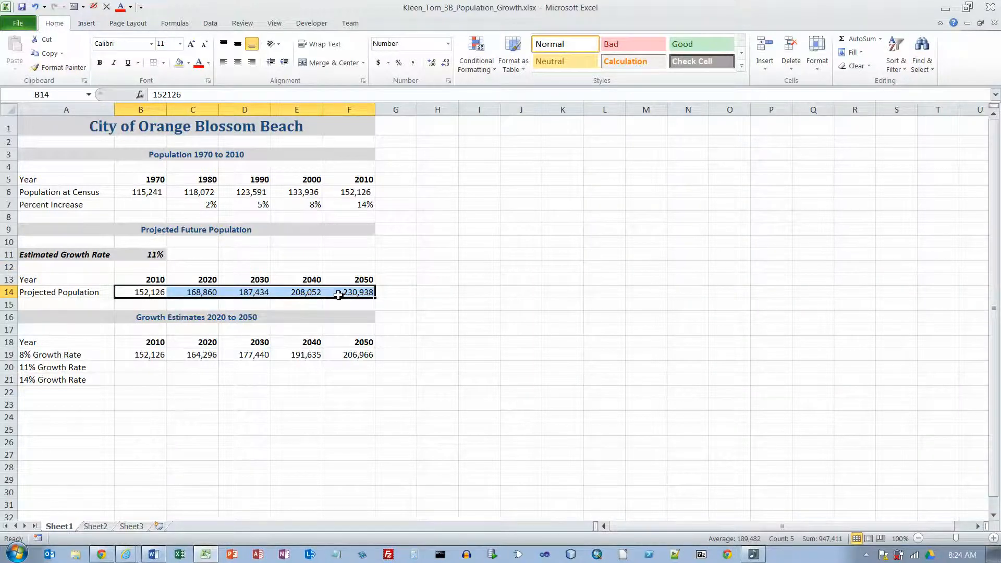
{"action": "right_click", "coordinate": [338, 296]}
{"action": "left_click", "coordinate": [366, 315]}
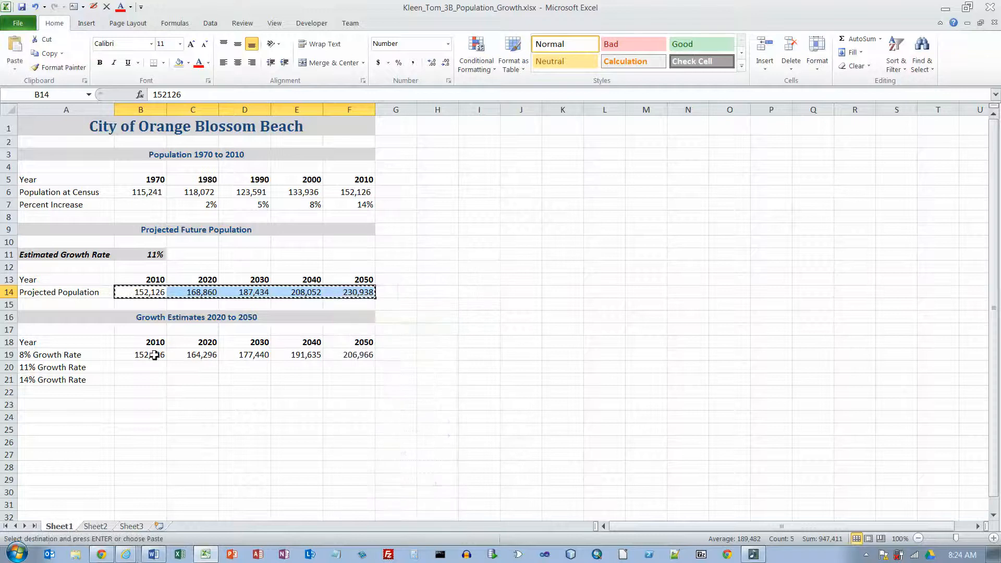
{"action": "right_click", "coordinate": [148, 367]}
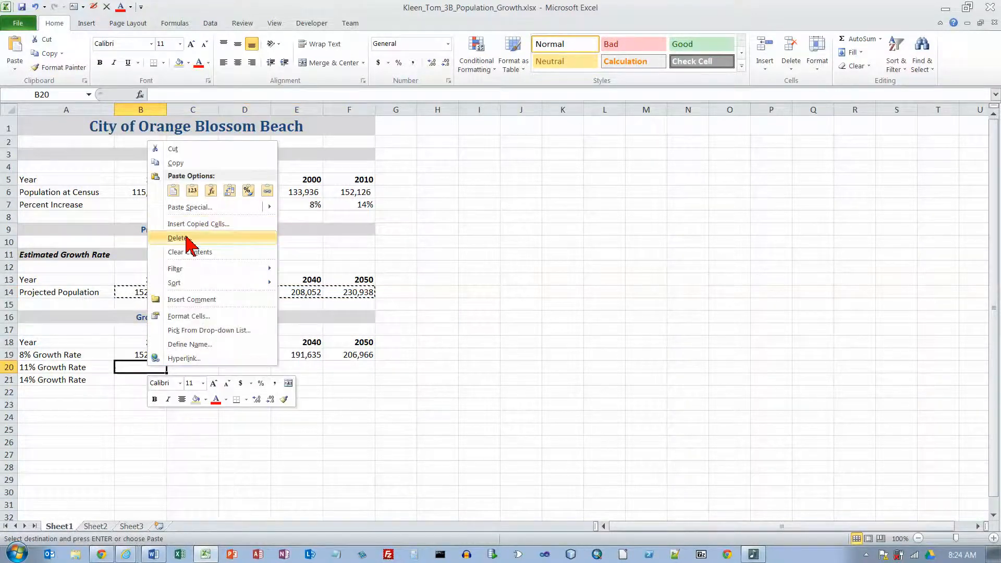
{"action": "left_click", "coordinate": [192, 193]}
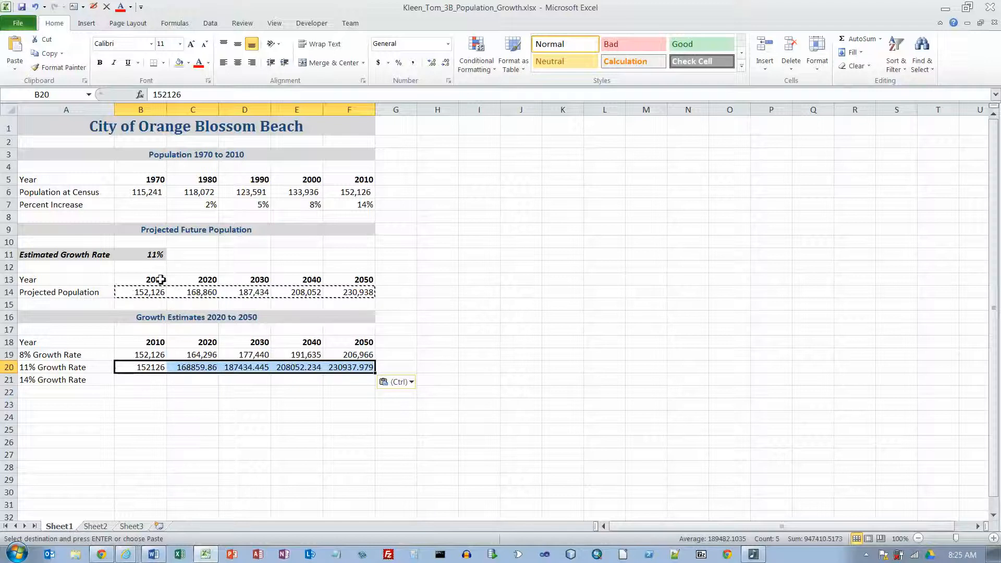
Step: Set the Estimated Growth Rate in B11 to 14%
{"action": "left_click", "coordinate": [156, 255]}
{"action": "type", "text": "14"}
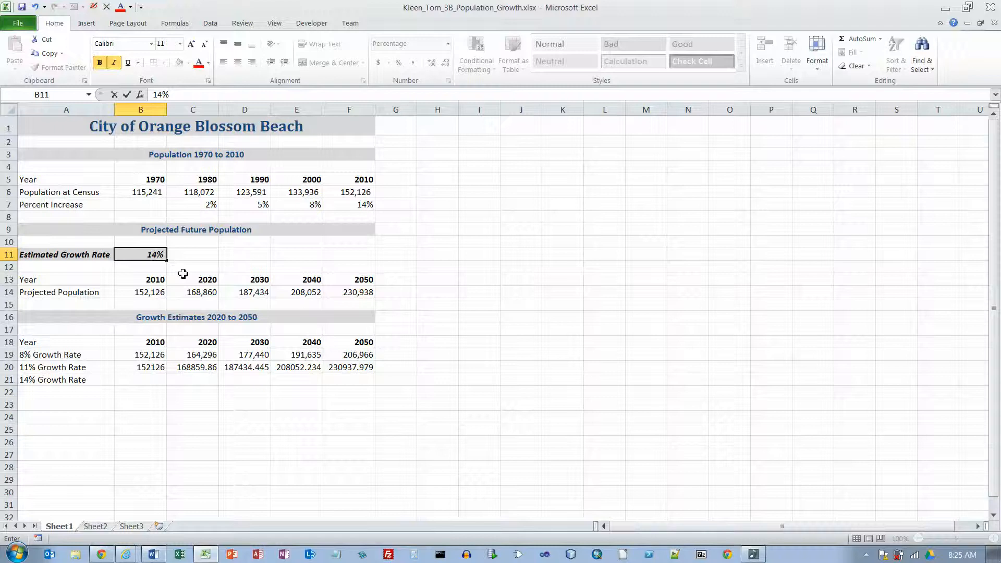
{"action": "key", "text": "Return"}
Step: Copy the projected population in B14:F14 and paste it as values with source formatting into the 14% Growth Rate row, B21:F21
{"action": "left_click_drag", "start_coordinate": [150, 292], "coordinate": [346, 294]}
{"action": "right_click", "coordinate": [346, 294]}
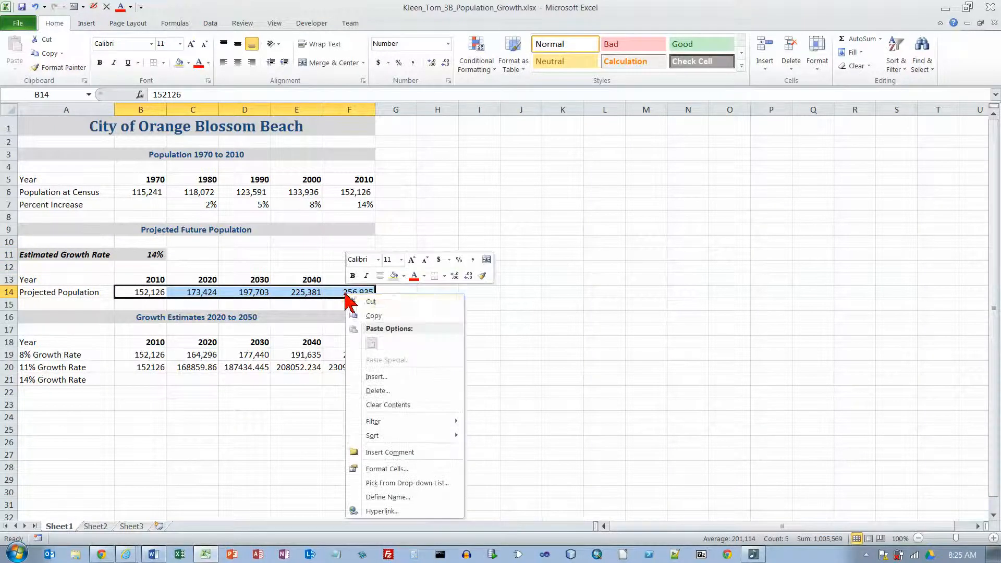
{"action": "left_click", "coordinate": [367, 318]}
{"action": "left_click_drag", "start_coordinate": [152, 380], "coordinate": [348, 380]}
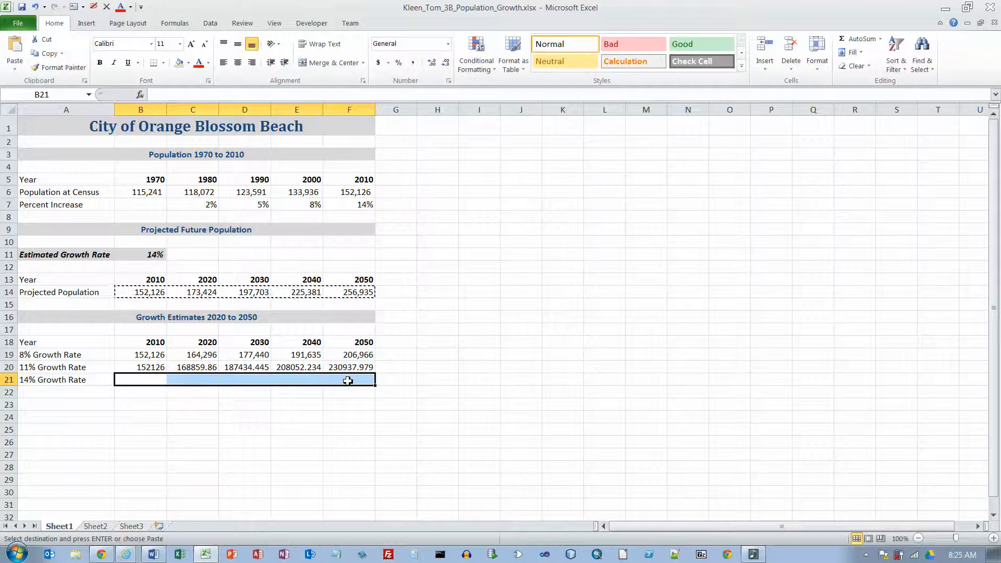
{"action": "left_click", "coordinate": [15, 71]}
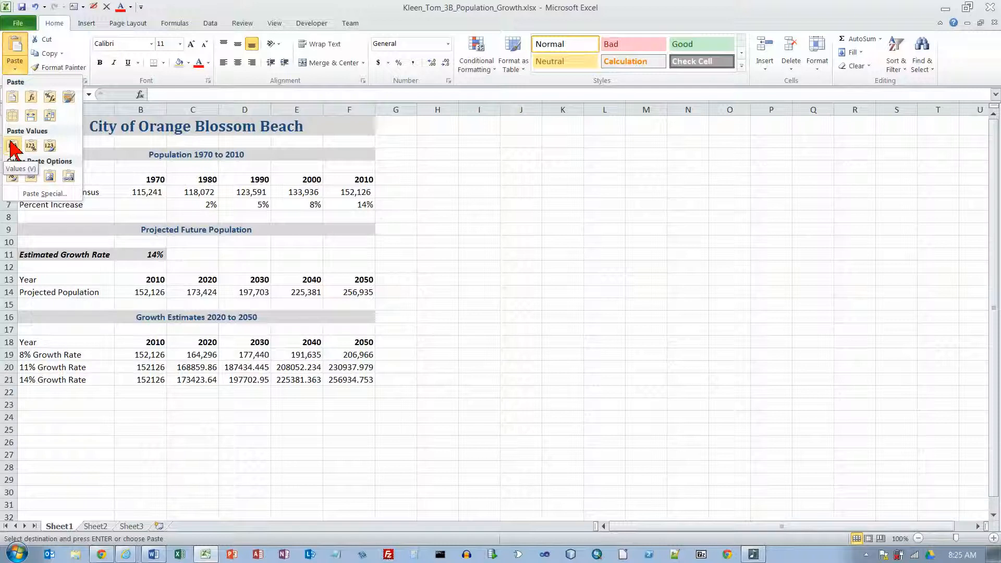
{"action": "left_click", "coordinate": [50, 146]}
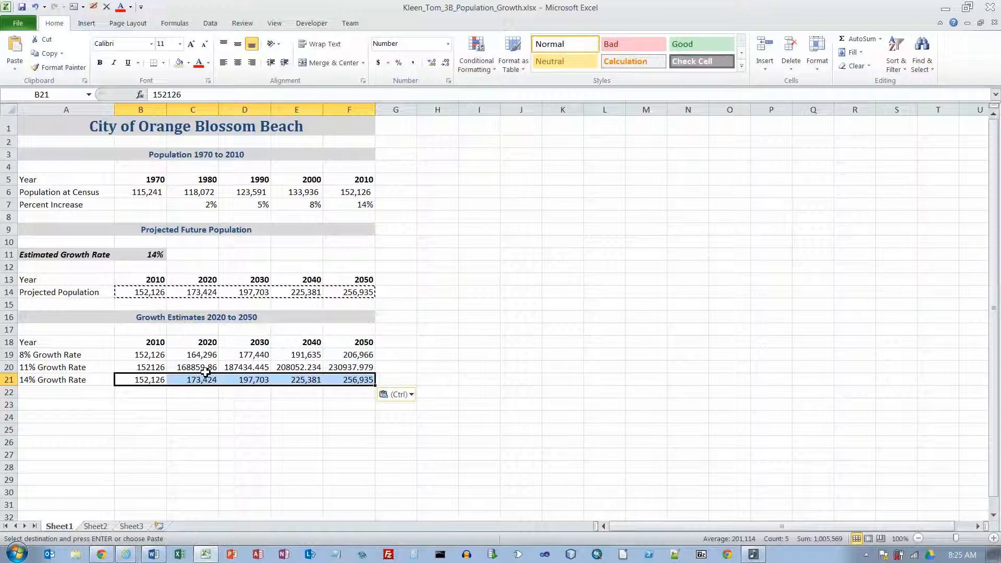
Step: Apply the formatting of the 14% Growth Rate values in B21:F21 to the 11% Growth Rate values in B20:F20 with Format Painter
{"action": "left_click", "coordinate": [58, 67]}
{"action": "left_click_drag", "start_coordinate": [157, 369], "coordinate": [360, 369]}
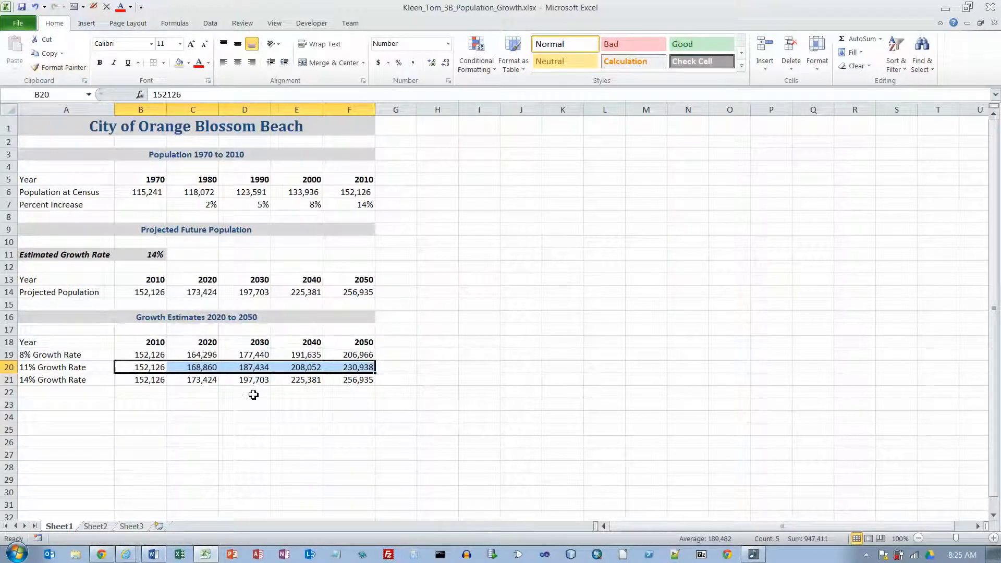